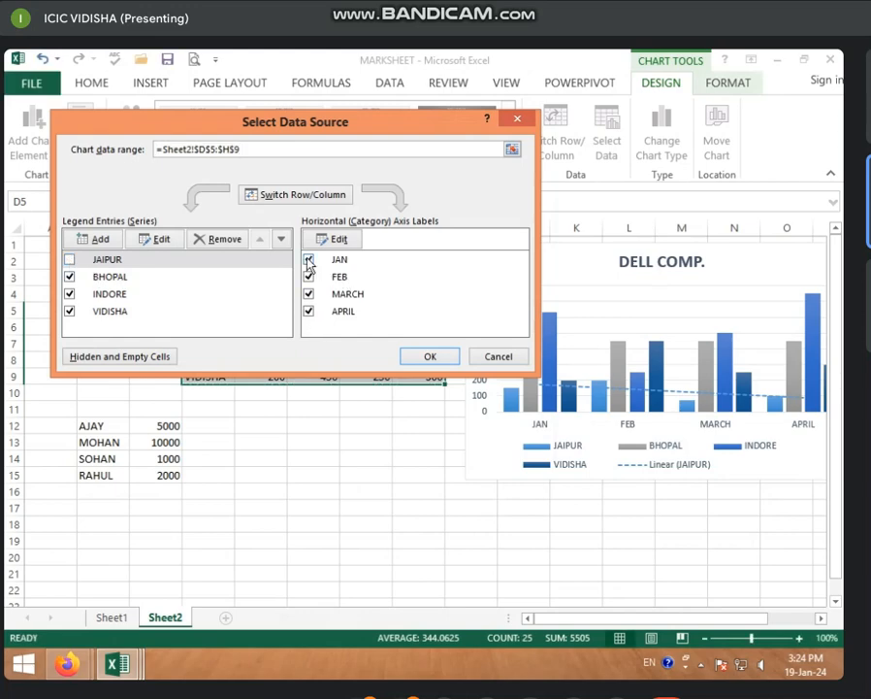
# - Apply the chart without the JAIPUR series, and in the data source restore JAIPUR while excluding the MARCH category
pyautogui.click(431, 356)
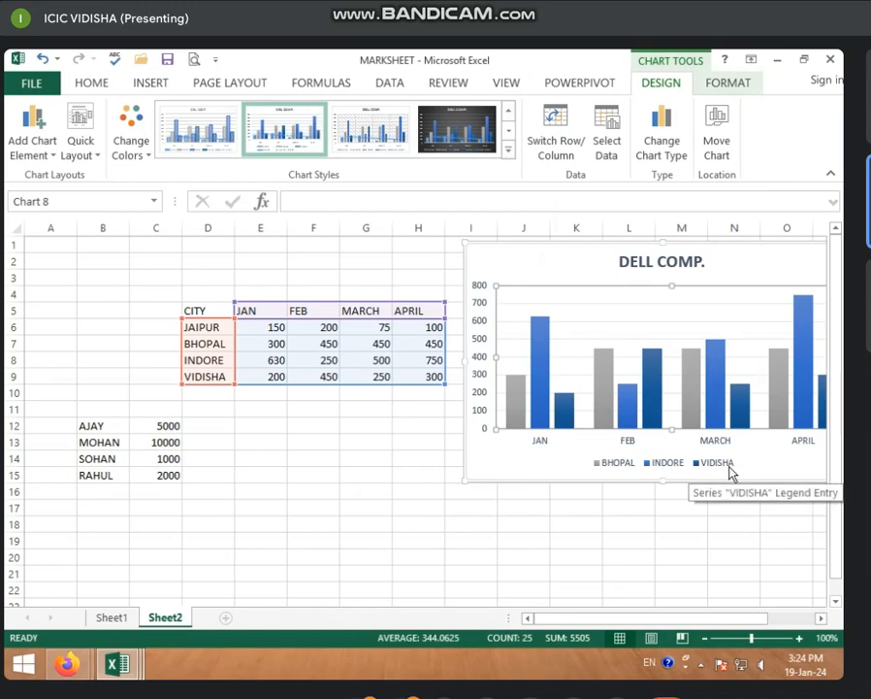
pyautogui.click(606, 138)
pyautogui.click(69, 260)
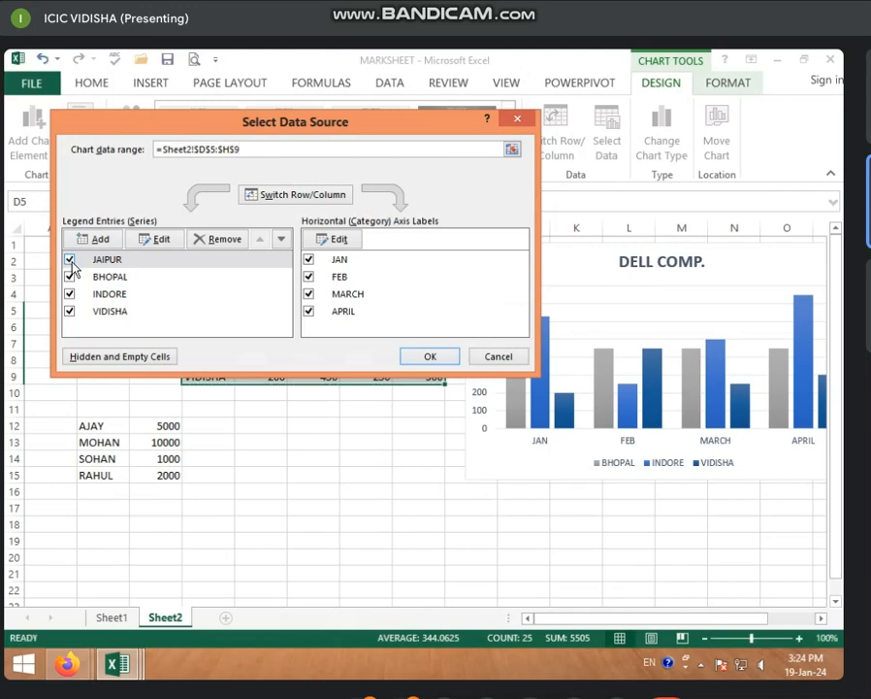
pyautogui.click(308, 294)
pyautogui.click(419, 360)
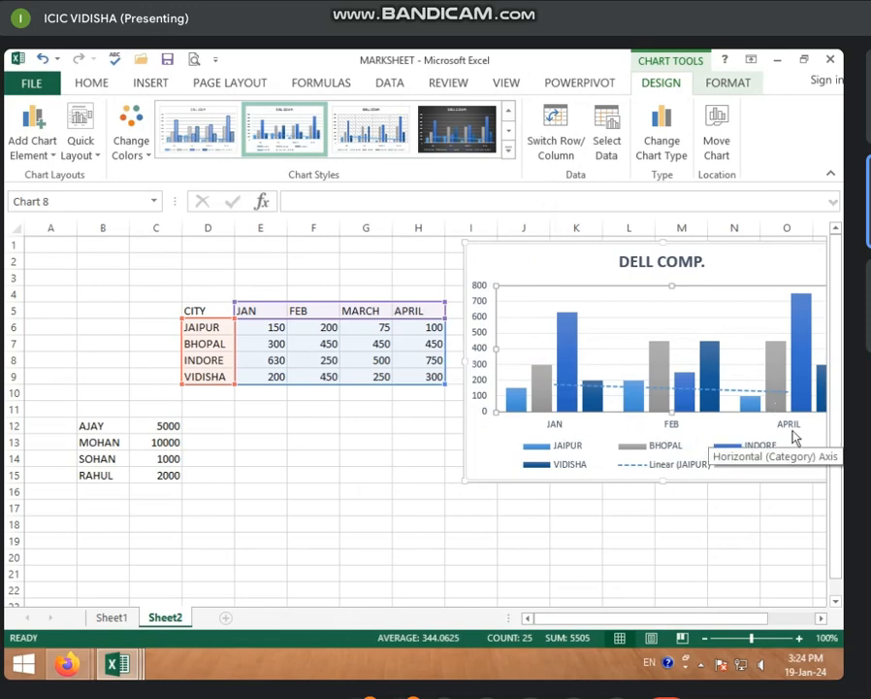
# - Include the MARCH category in the chart's data source again
pyautogui.click(607, 140)
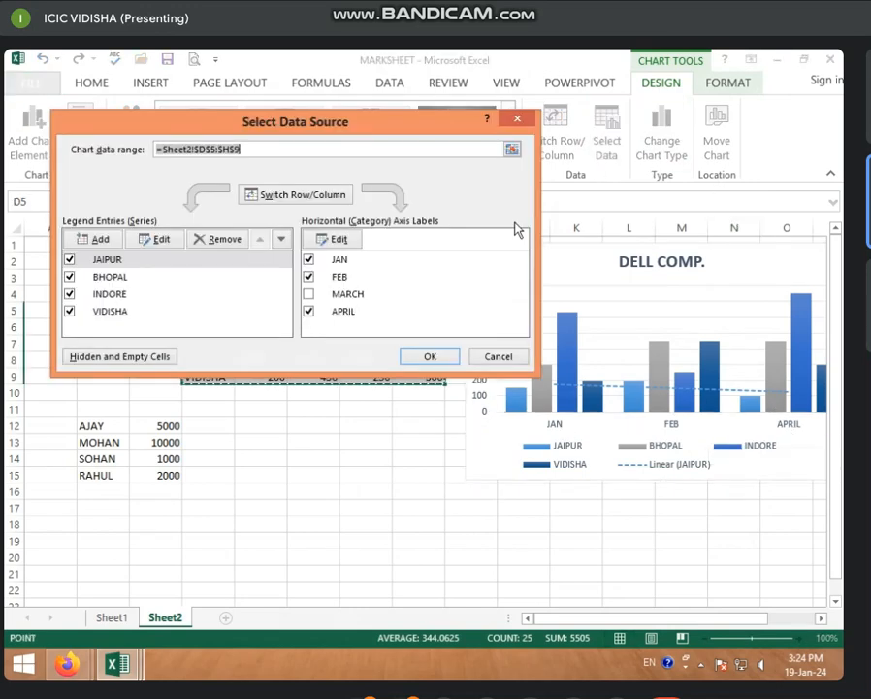
pyautogui.click(308, 293)
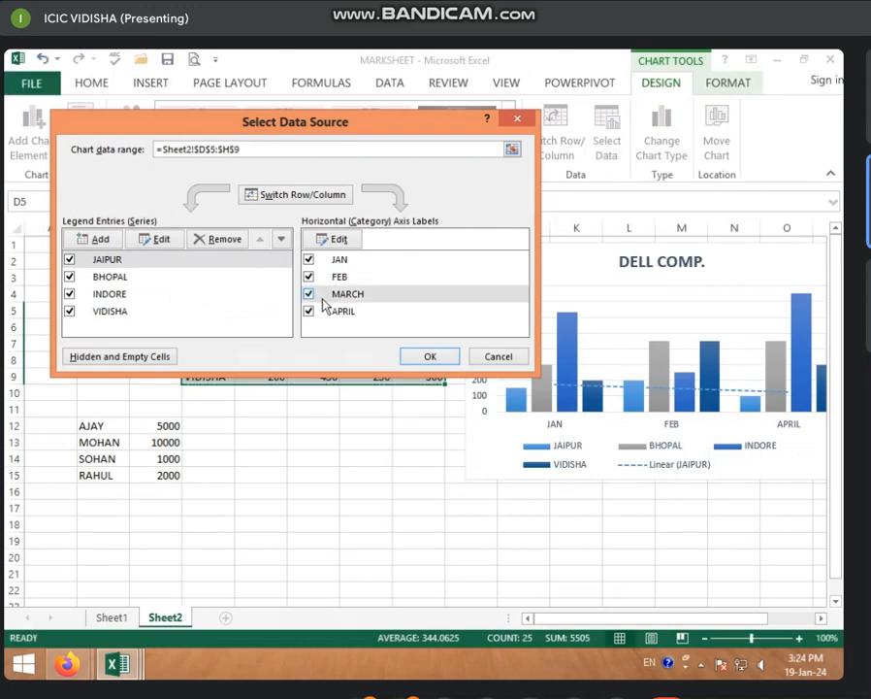
pyautogui.click(430, 358)
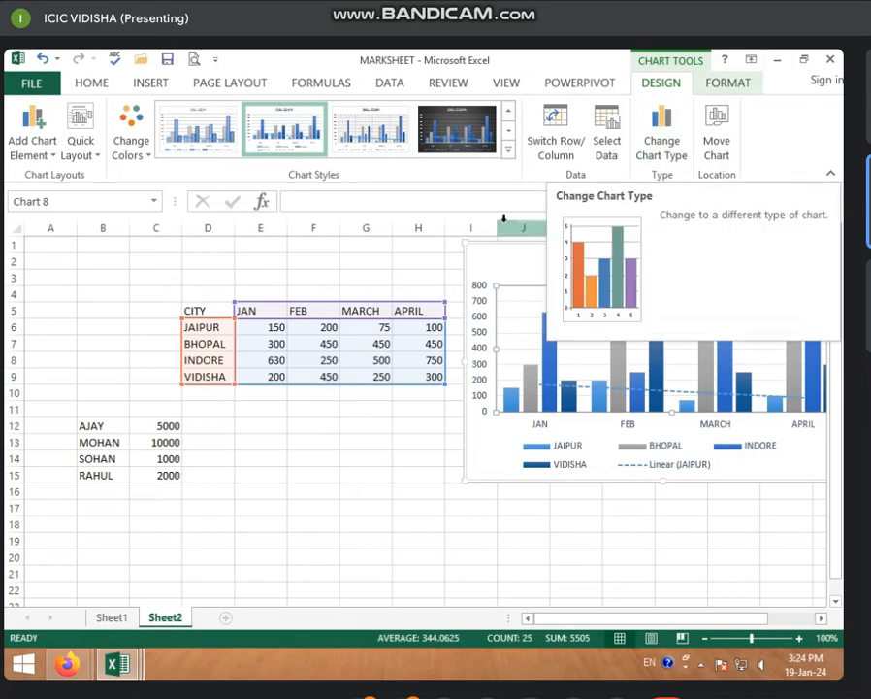
# - Move the DELL COMP. chart so it starts at column G, and change its chart type to Line with Markers
pyautogui.moveTo(511, 249); pyautogui.dragTo(387, 243)
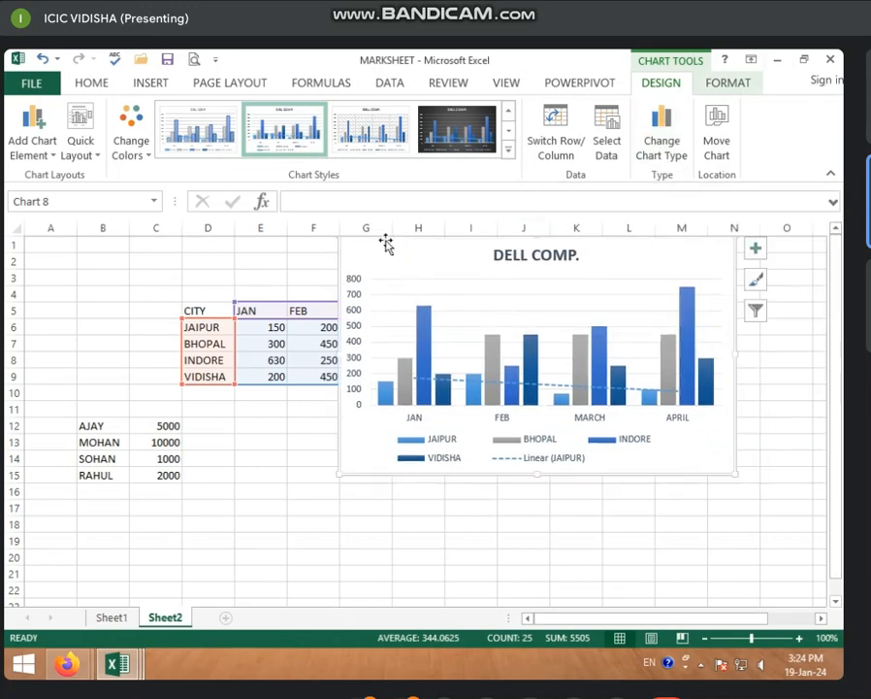
pyautogui.click(673, 152)
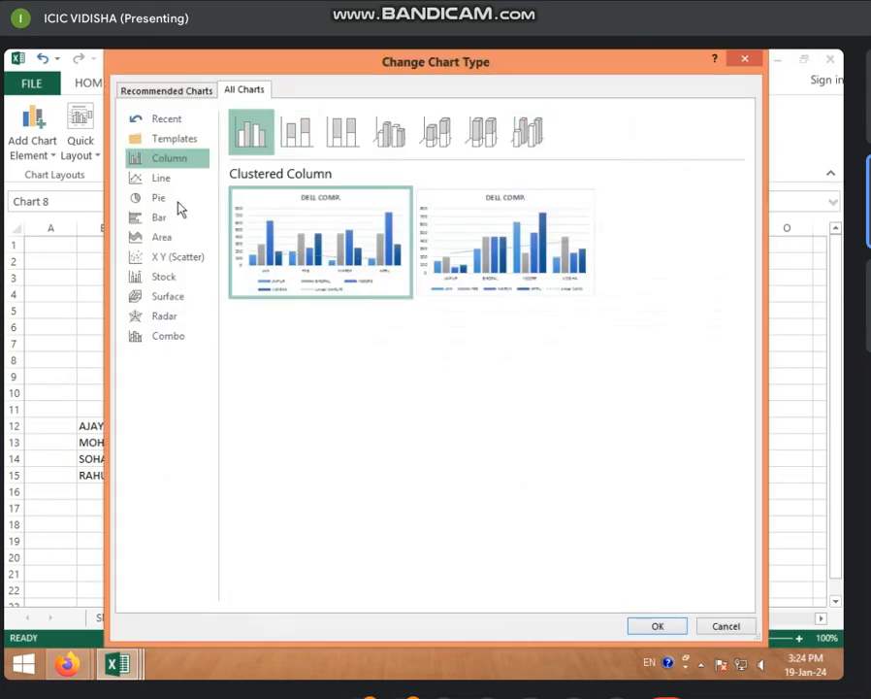
pyautogui.click(176, 189)
pyautogui.moveTo(325, 256)
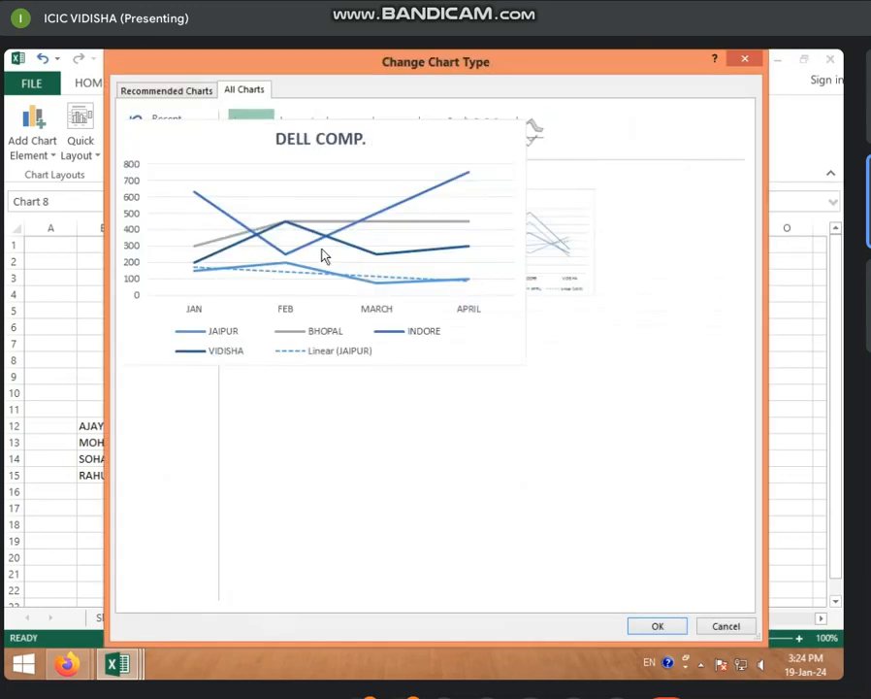
pyautogui.click(160, 199)
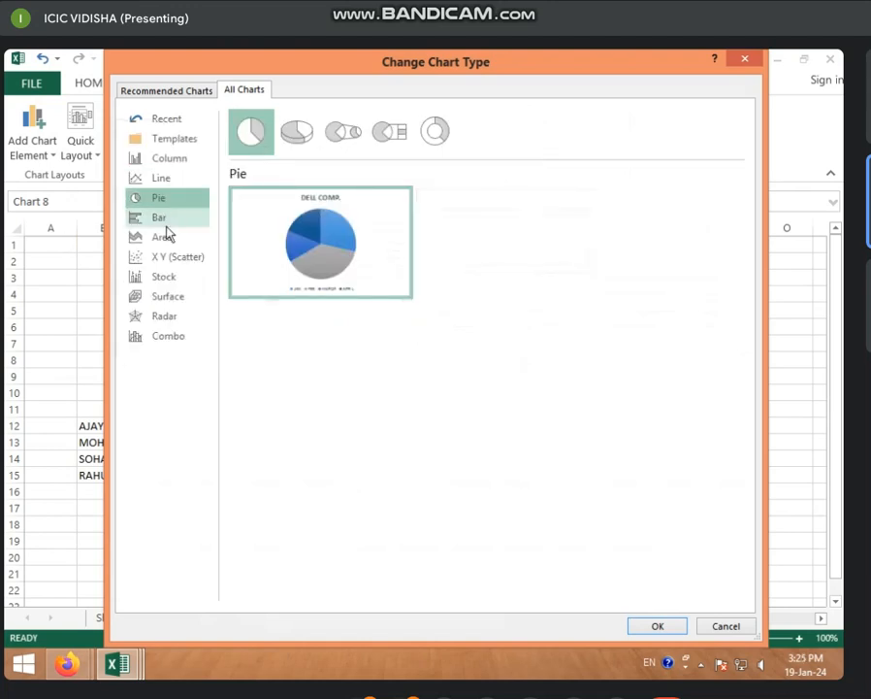
pyautogui.click(165, 220)
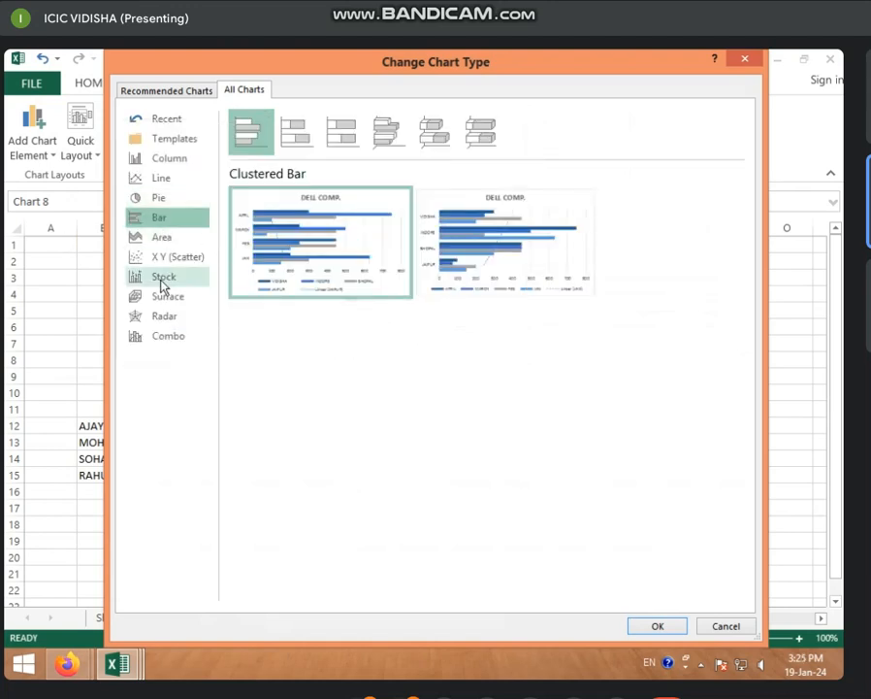
pyautogui.click(170, 185)
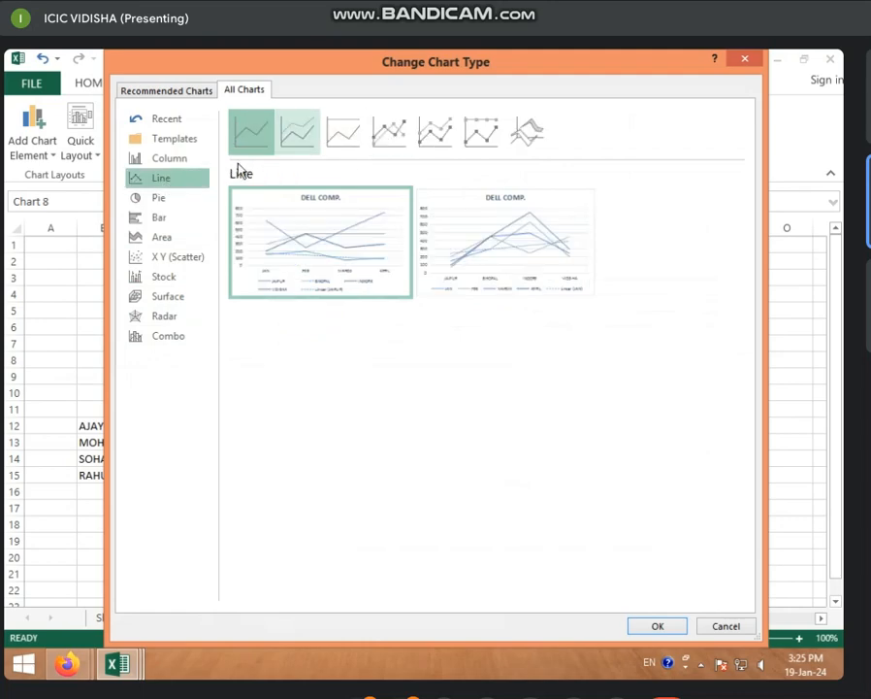
pyautogui.click(392, 136)
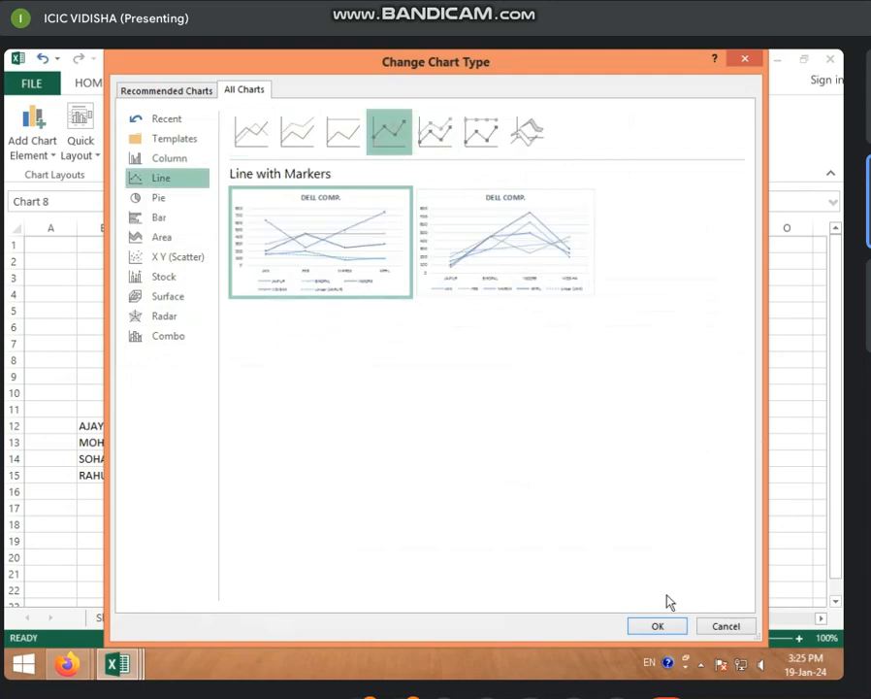
pyautogui.click(660, 625)
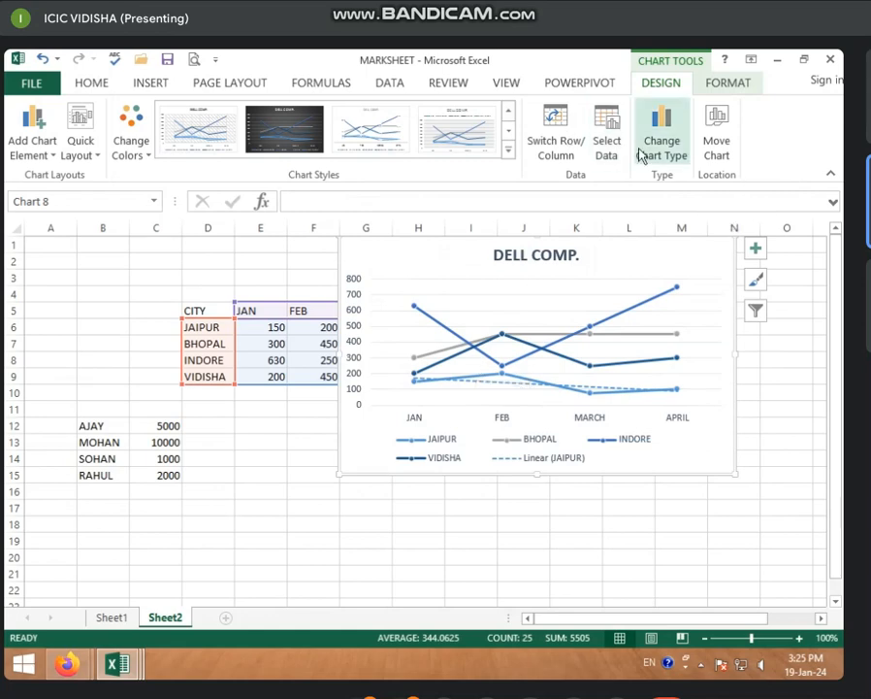
# - Apply the light chart style at the end of the style gallery's third row to the line chart
pyautogui.click(507, 152)
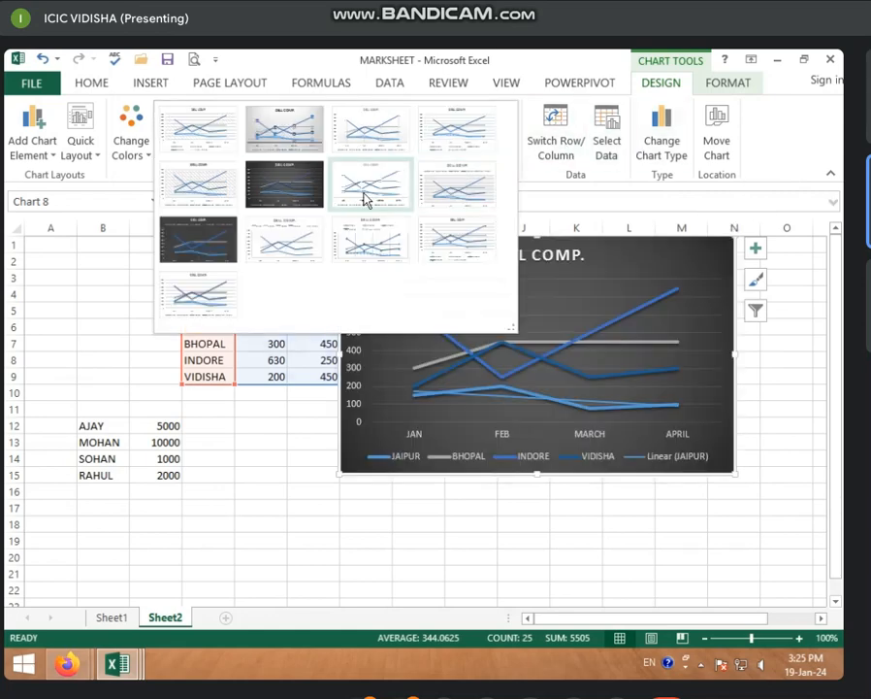
pyautogui.click(434, 253)
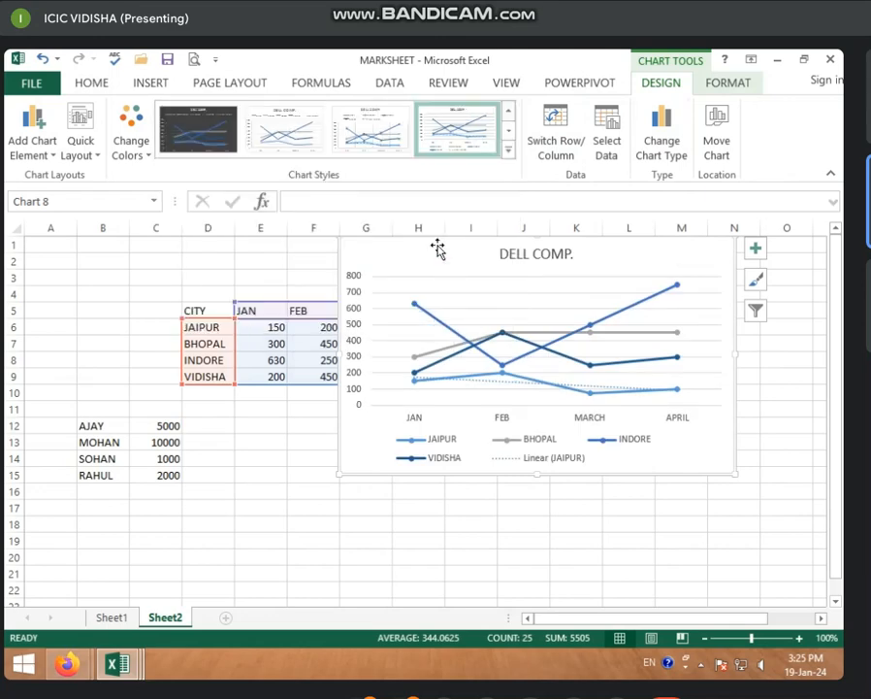
pyautogui.click(718, 155)
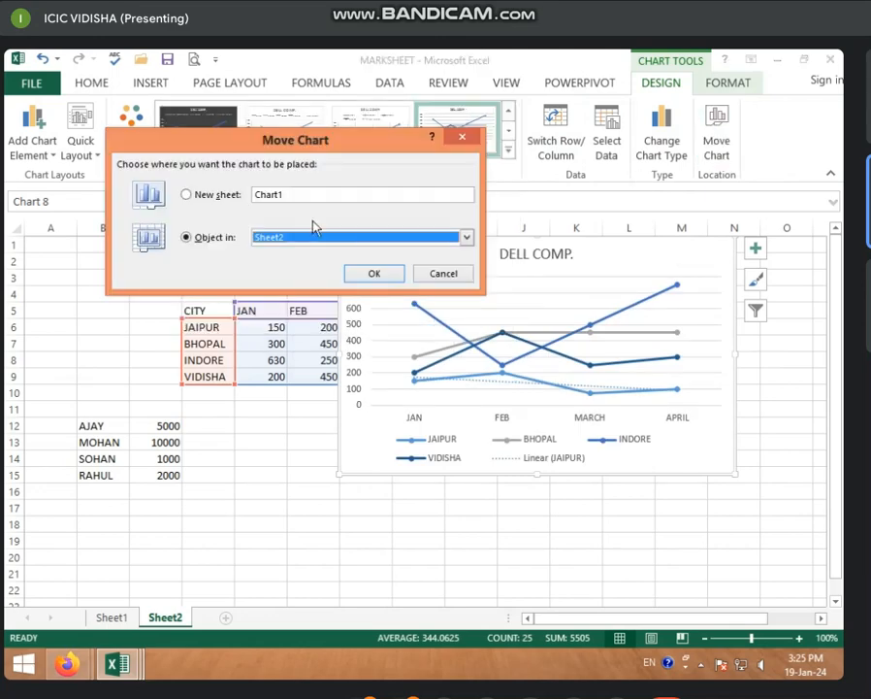
pyautogui.click(187, 197)
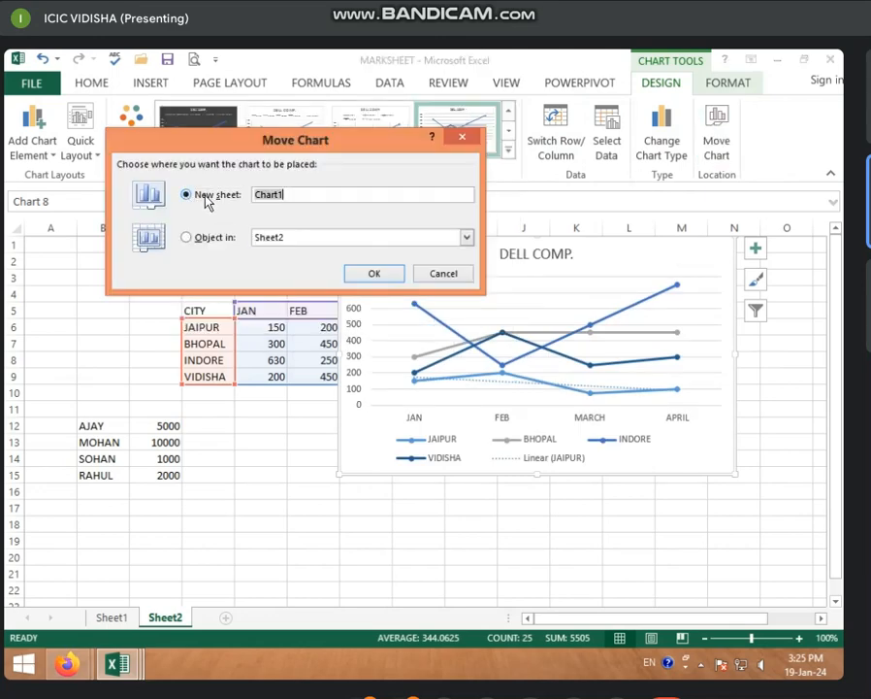
pyautogui.click(443, 272)
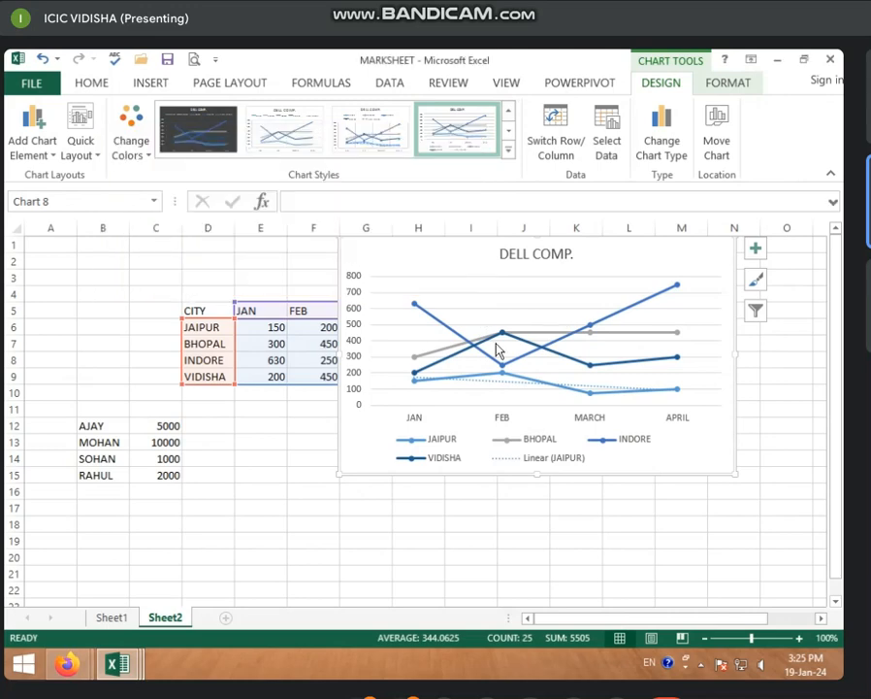
# - Add a new blank worksheet to the workbook and return to the chart on Sheet2
pyautogui.click(226, 617)
pyautogui.click(124, 384)
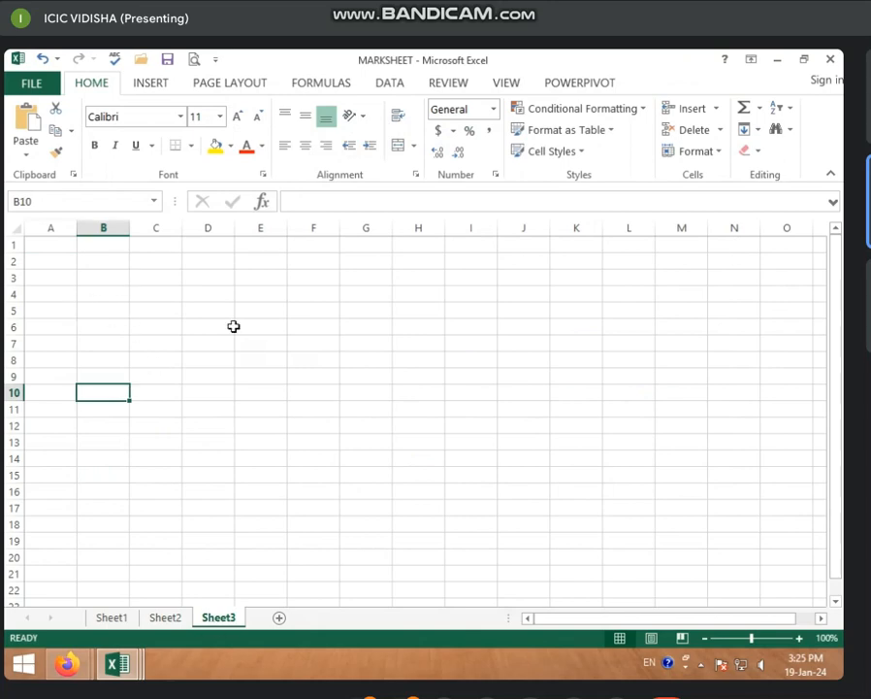
pyautogui.click(160, 619)
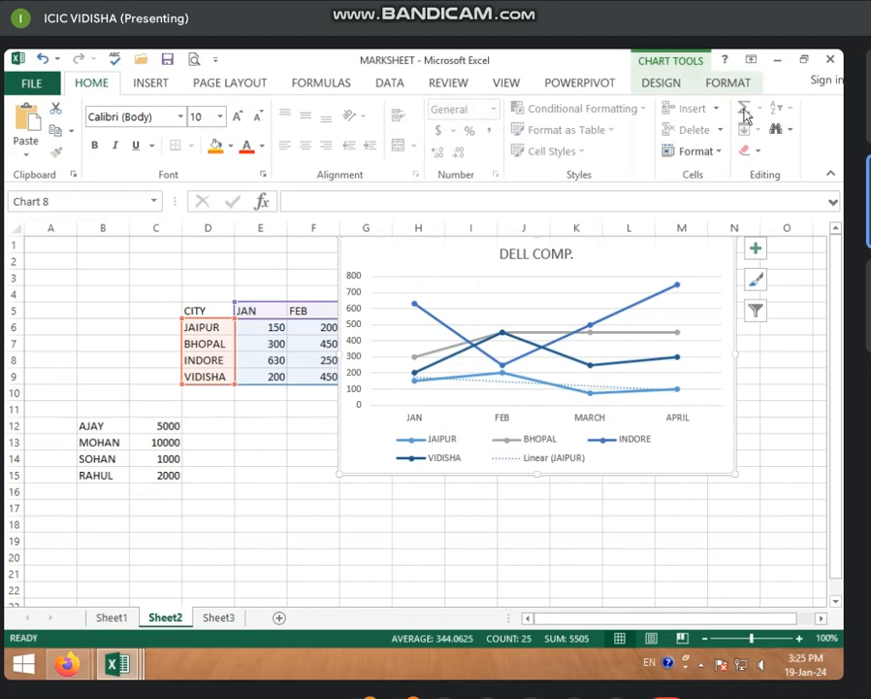
# - Move the DELL COMP. chart from Sheet2 to Sheet3 as an embedded object
pyautogui.click(728, 83)
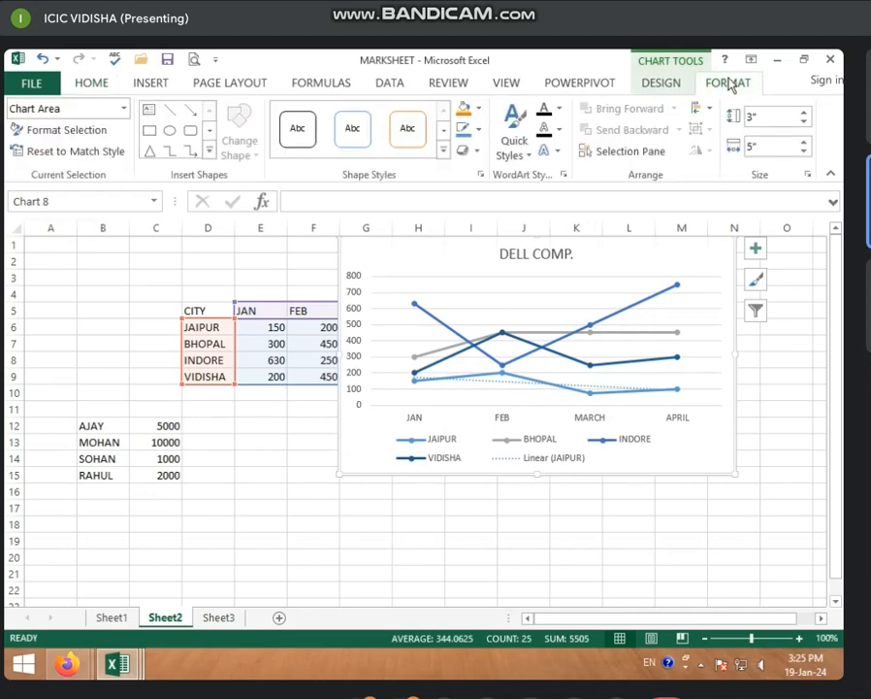
pyautogui.click(656, 84)
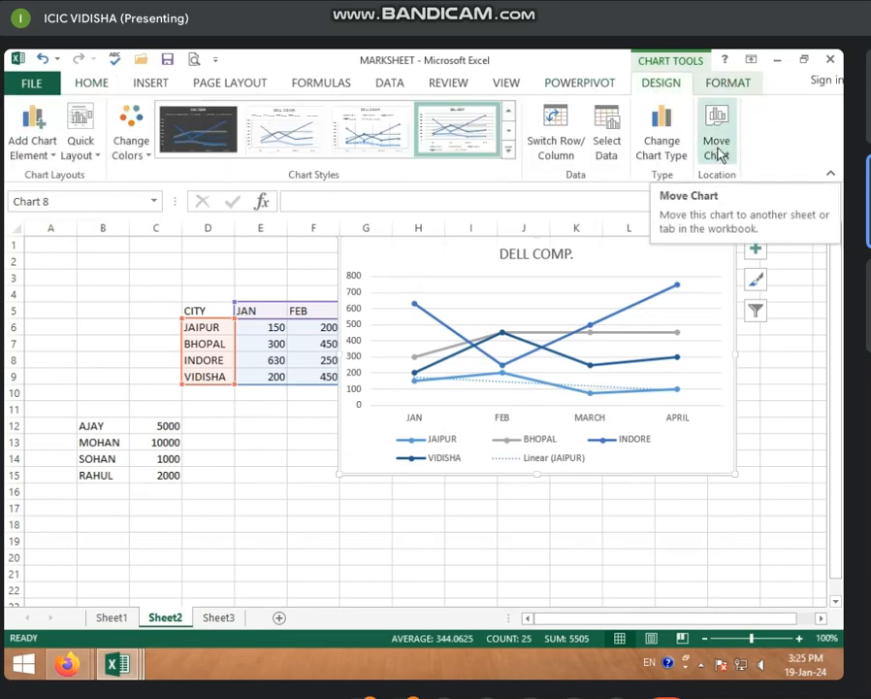
pyautogui.click(719, 150)
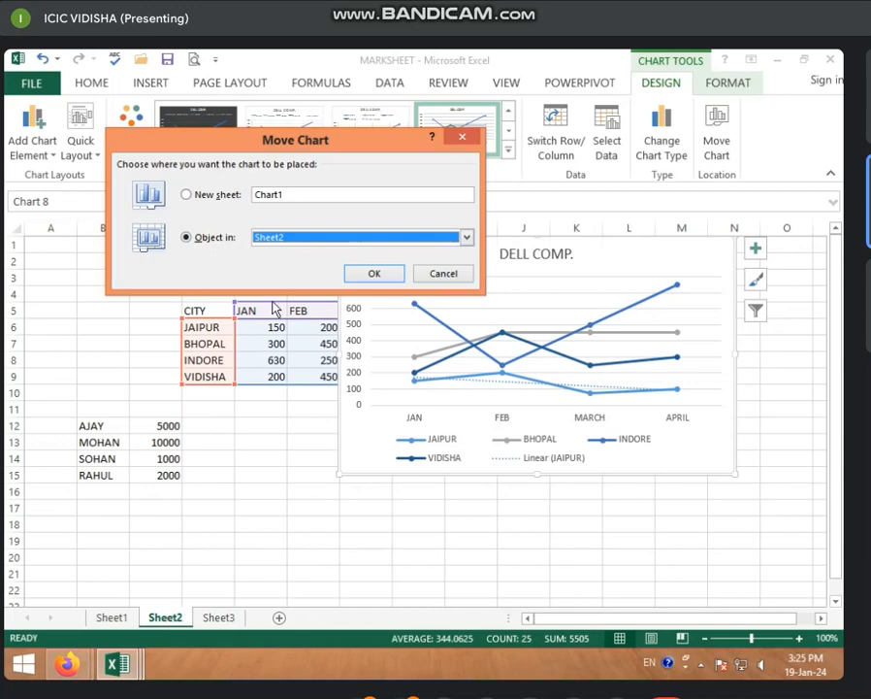
pyautogui.click(467, 242)
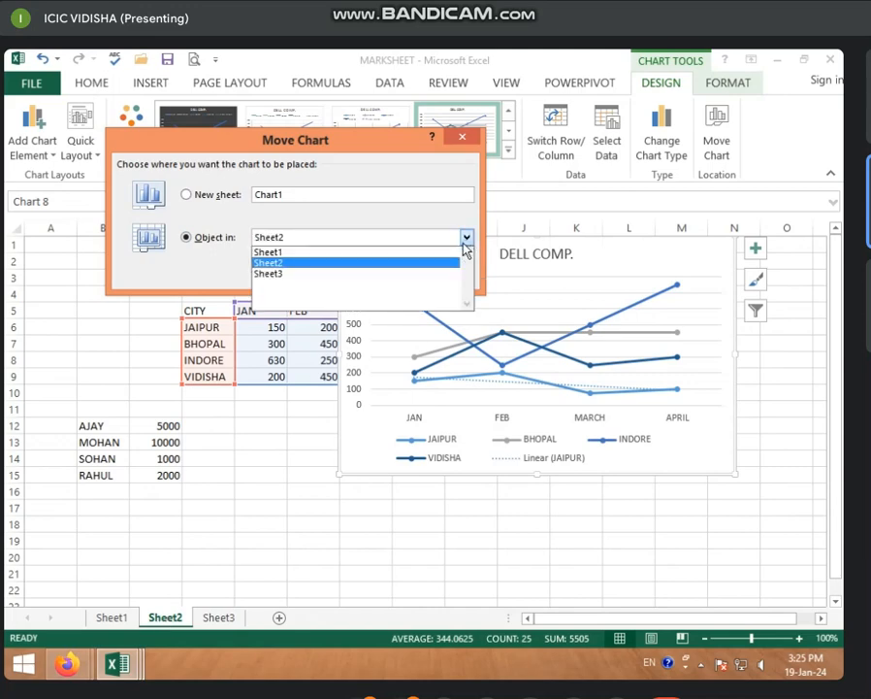
pyautogui.click(296, 274)
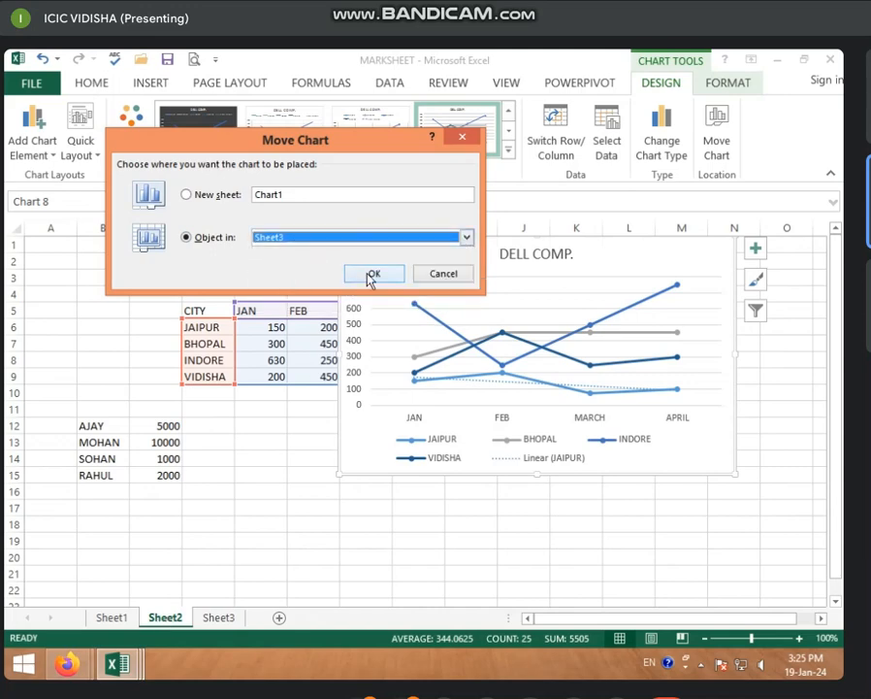
pyautogui.click(375, 272)
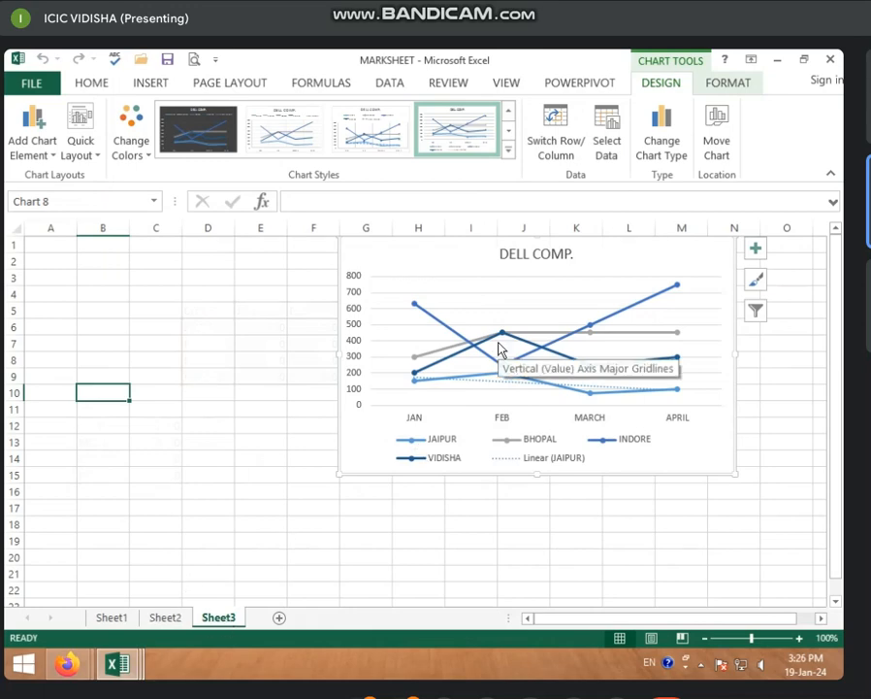
# - Check Sheet2 without the chart, and move the DELL COMP. chart from Sheet3 back to Sheet2 as an embedded object
pyautogui.click(475, 276)
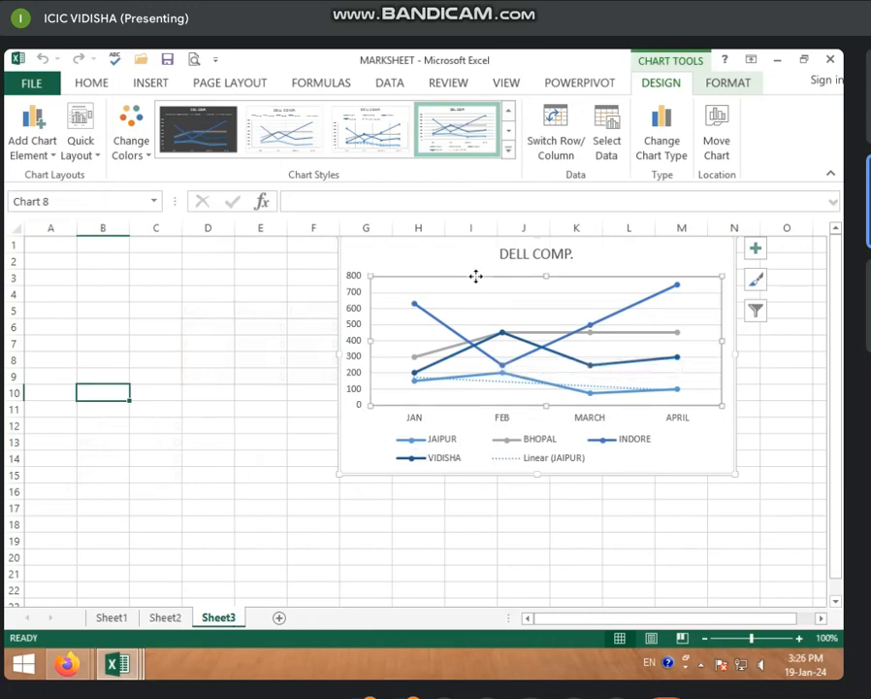
pyautogui.click(163, 618)
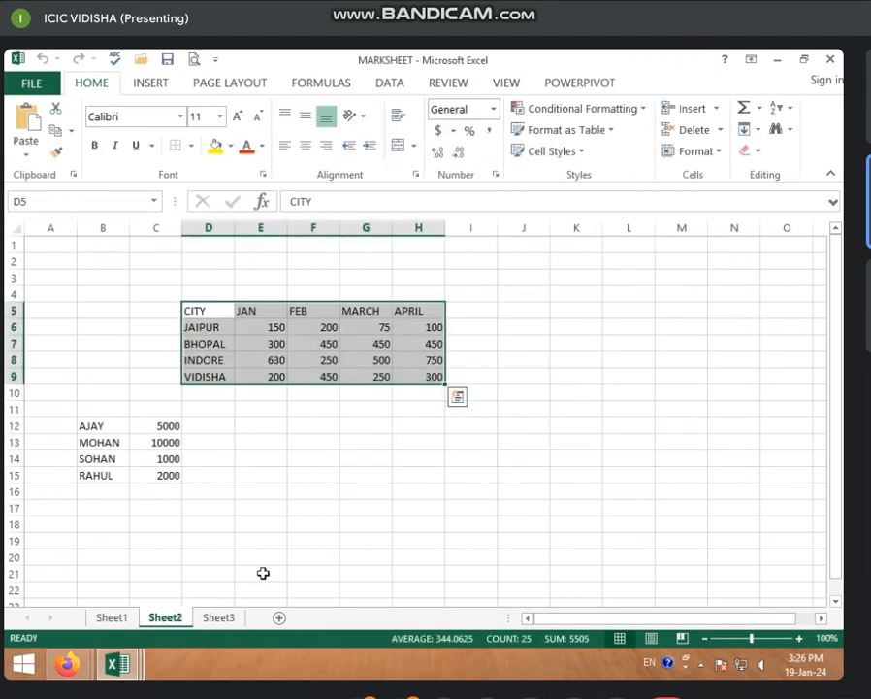
pyautogui.click(233, 622)
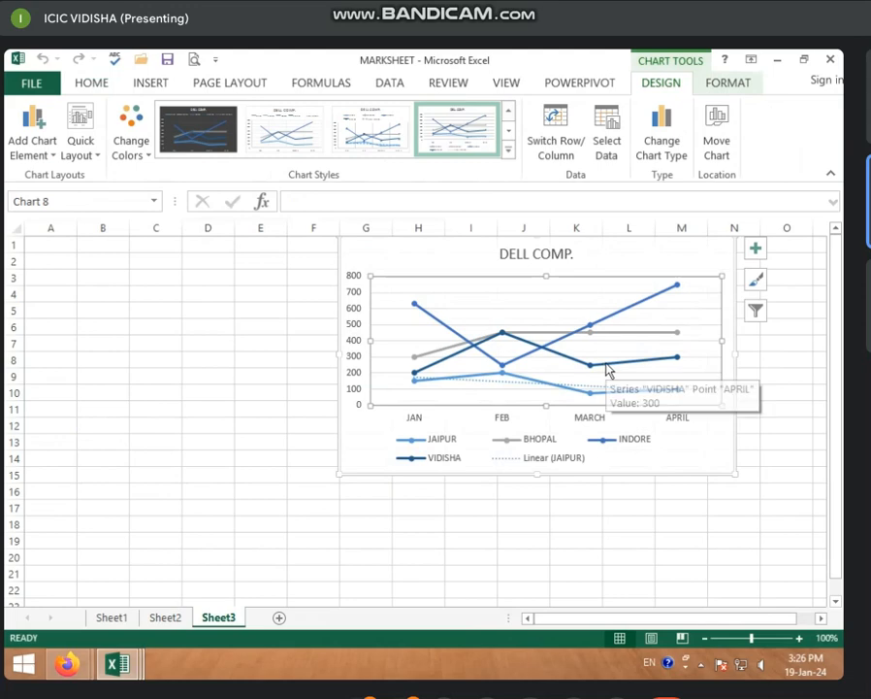
pyautogui.moveTo(578, 306); pyautogui.dragTo(579, 308)
pyautogui.click(535, 268)
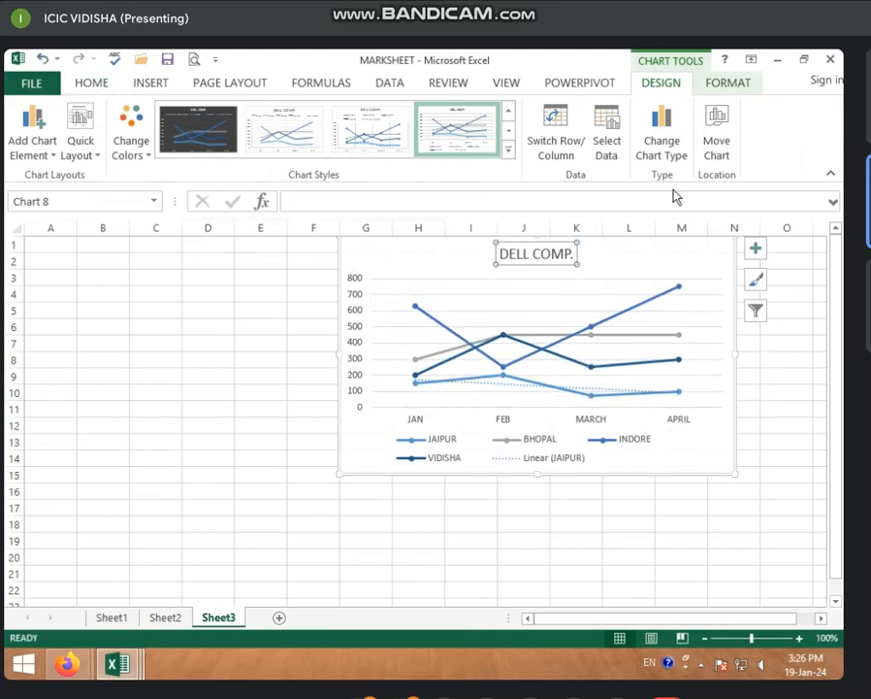
pyautogui.click(723, 161)
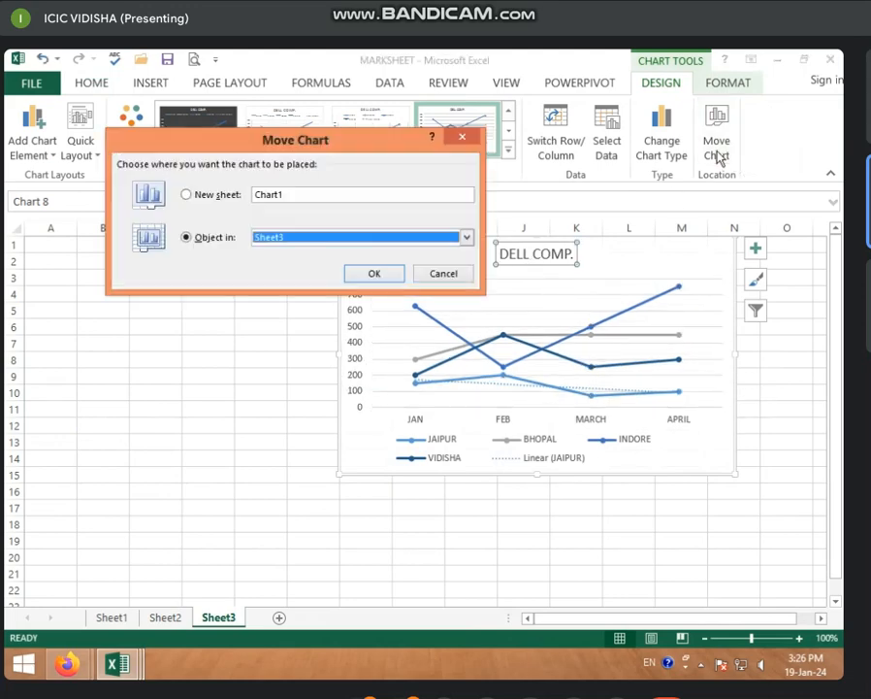
pyautogui.click(465, 238)
pyautogui.click(332, 262)
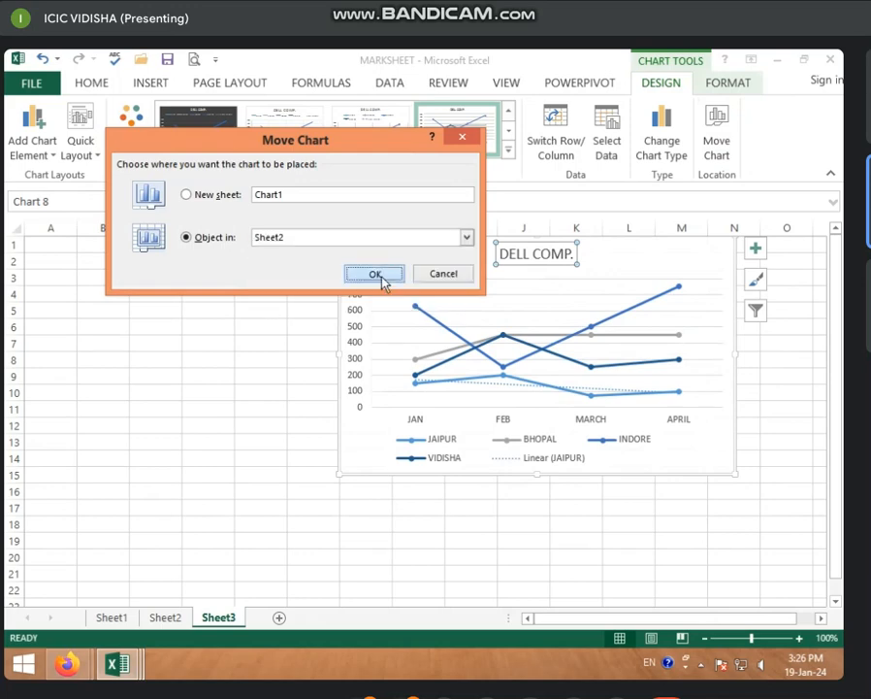
pyautogui.click(374, 275)
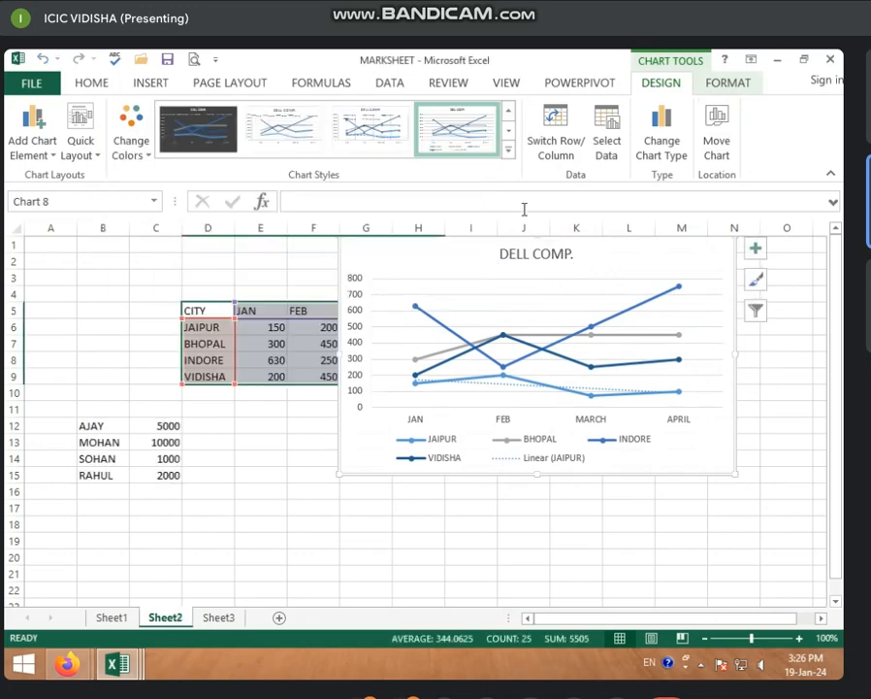
# - Shift the DELL COMP. chart title slightly and select the chart's major gridlines
pyautogui.click(724, 86)
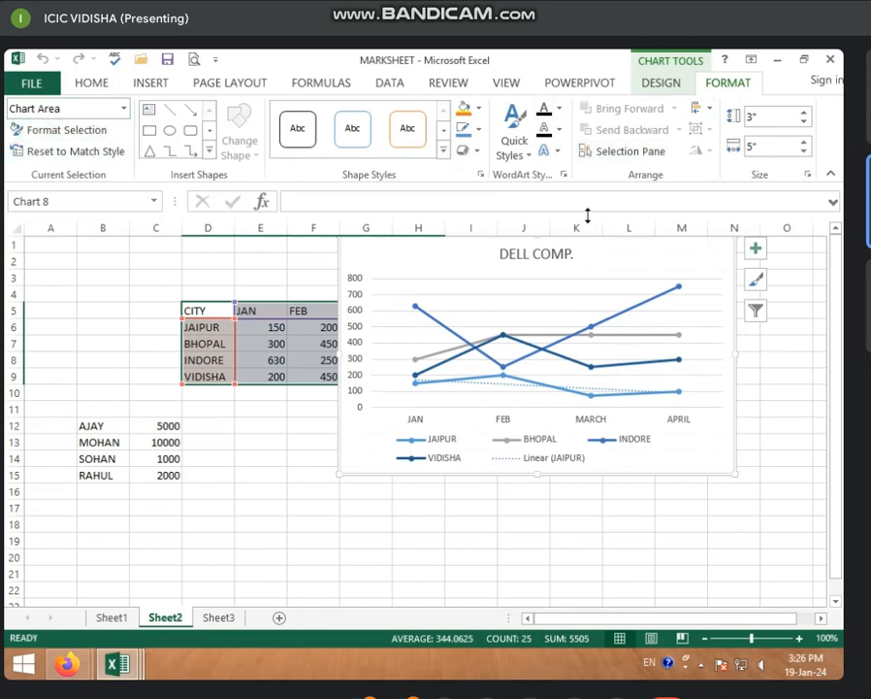
pyautogui.moveTo(506, 250); pyautogui.dragTo(534, 247)
pyautogui.click(532, 322)
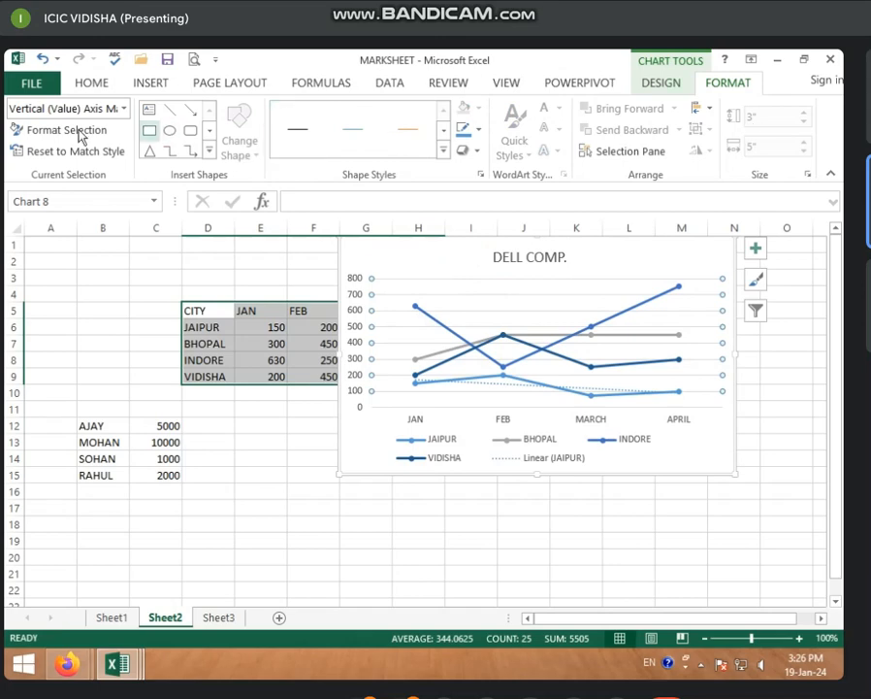
# - Choose the chart area, chart title, legend and JAIPUR series one after another from the list of chart elements
pyautogui.click(125, 109)
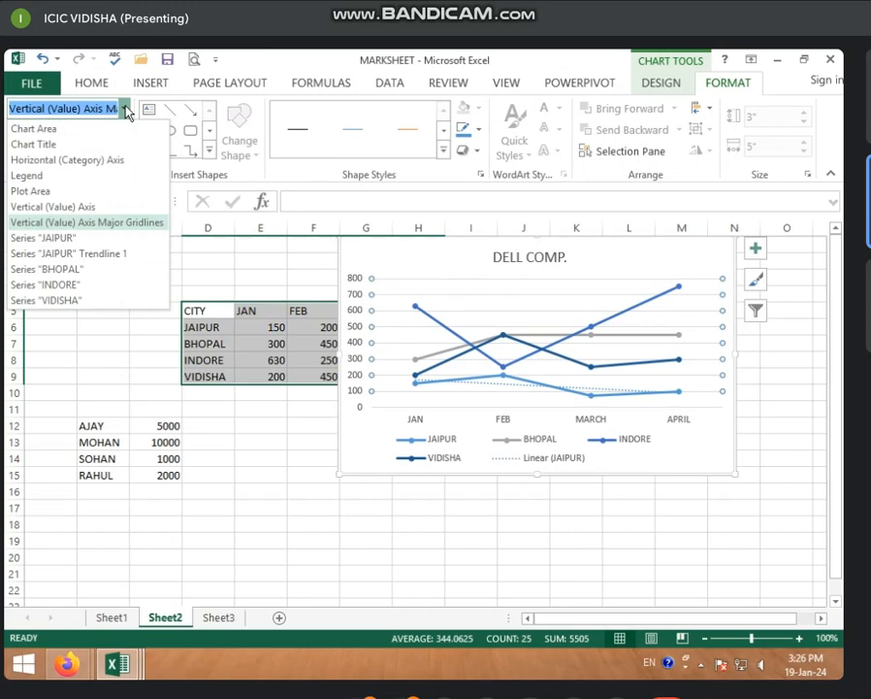
pyautogui.click(42, 130)
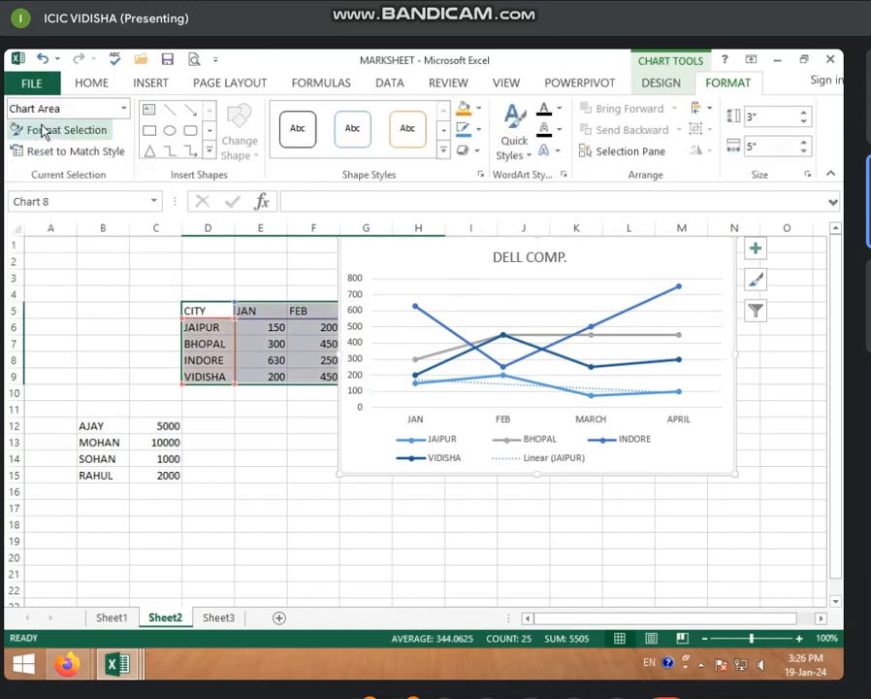
pyautogui.click(123, 109)
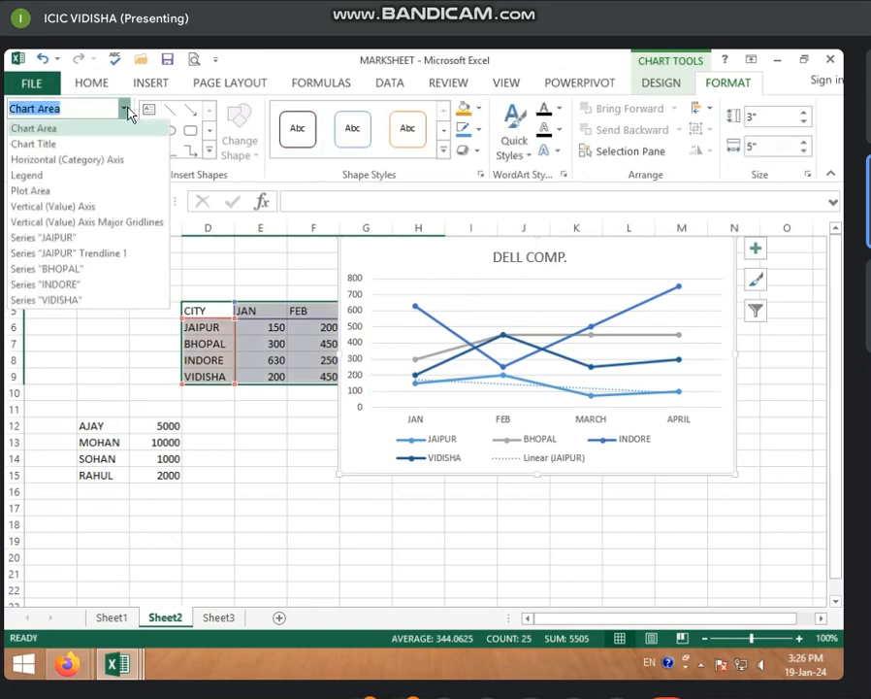
pyautogui.click(29, 145)
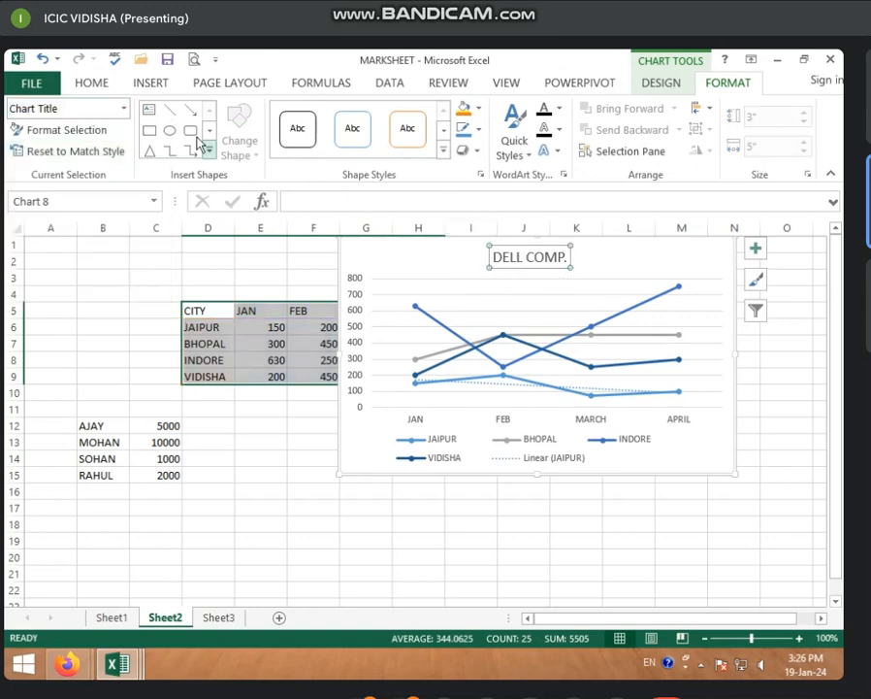
pyautogui.click(124, 109)
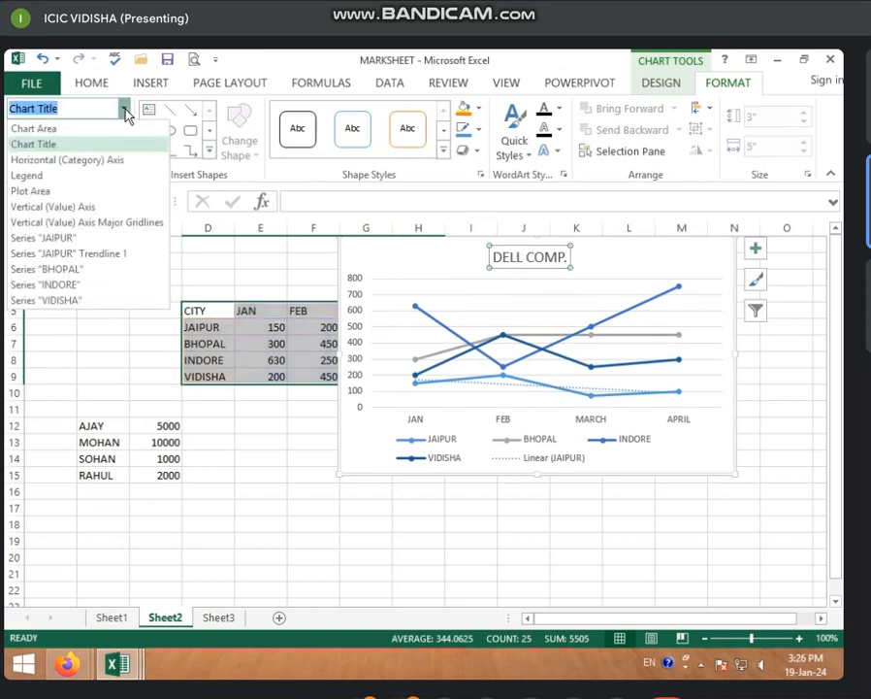
pyautogui.click(28, 176)
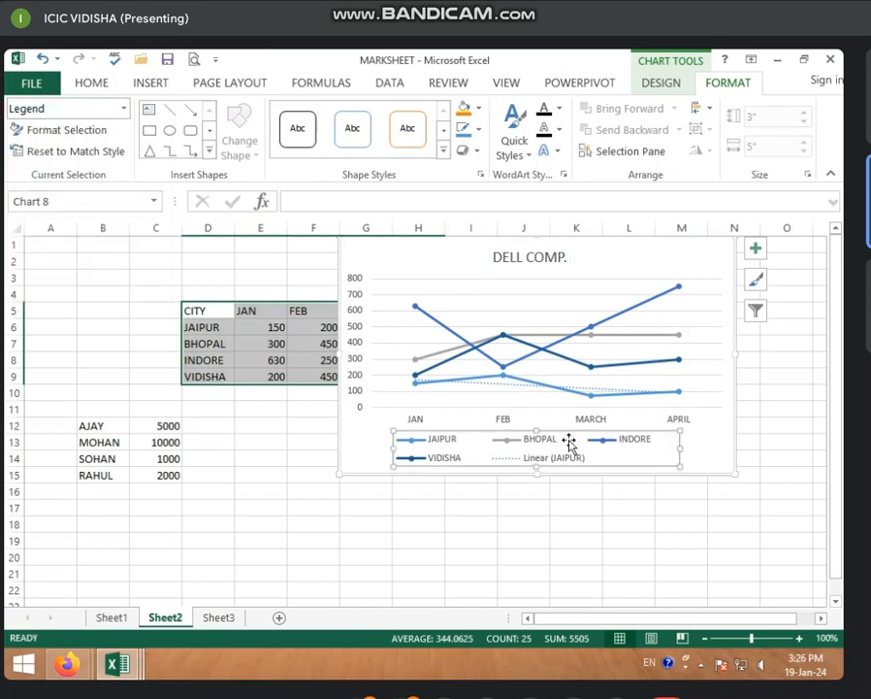
pyautogui.click(126, 109)
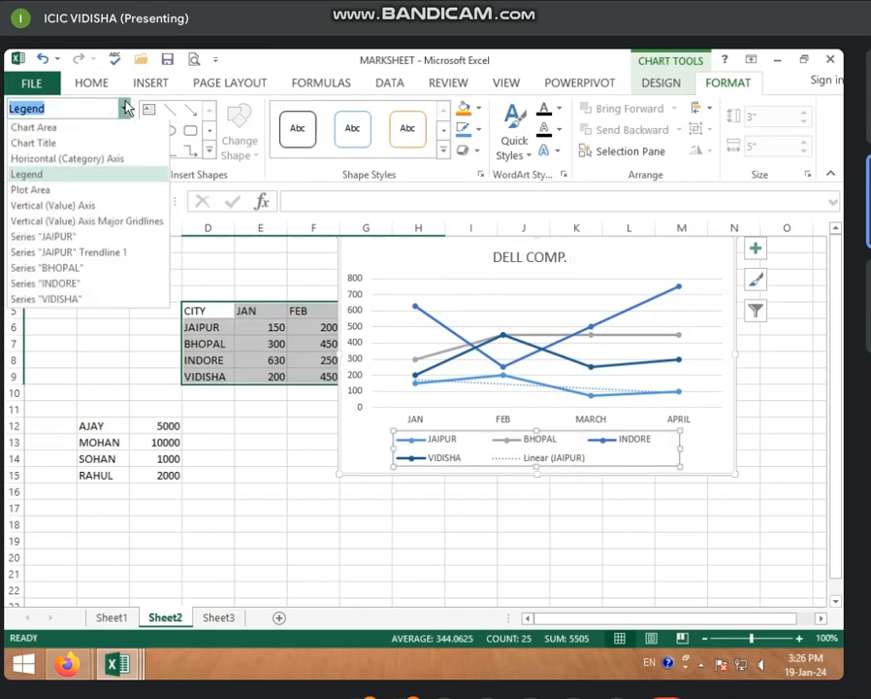
pyautogui.click(44, 238)
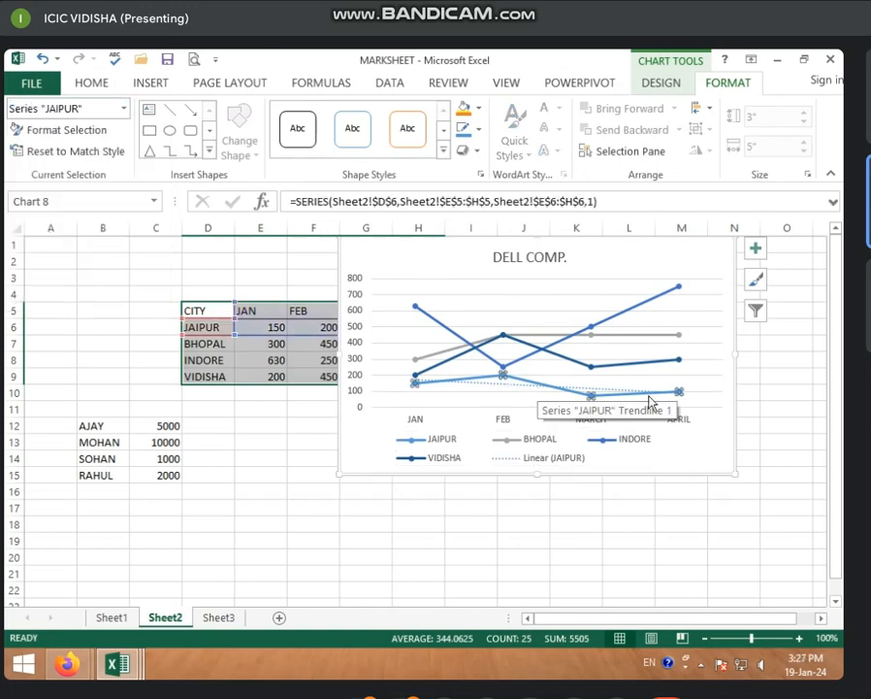
# - Select the plot area, title and chart area directly on the chart, and view the chart area's formatting options
pyautogui.click(558, 348)
pyautogui.click(529, 293)
pyautogui.click(560, 262)
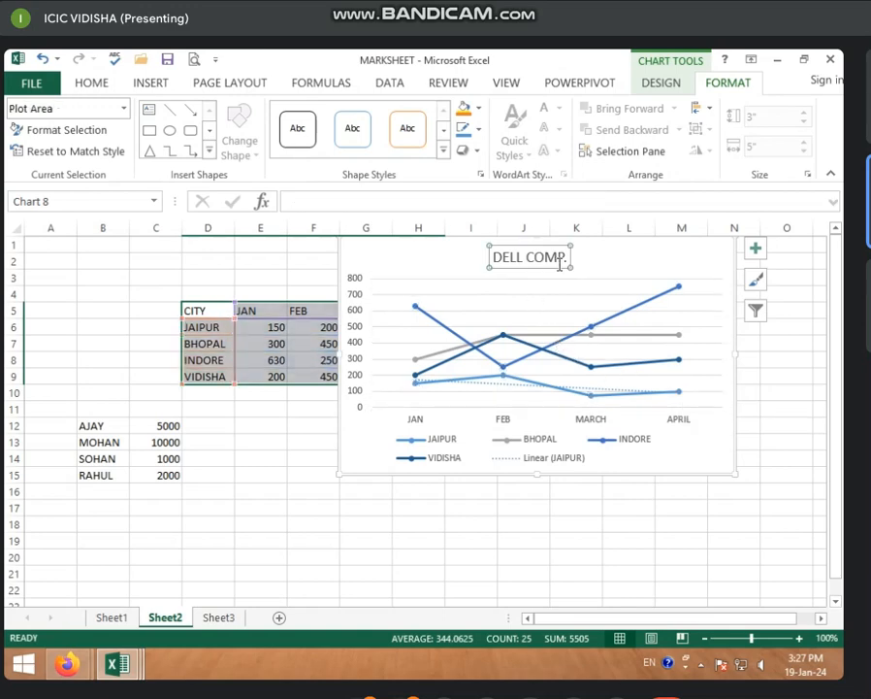
pyautogui.click(631, 263)
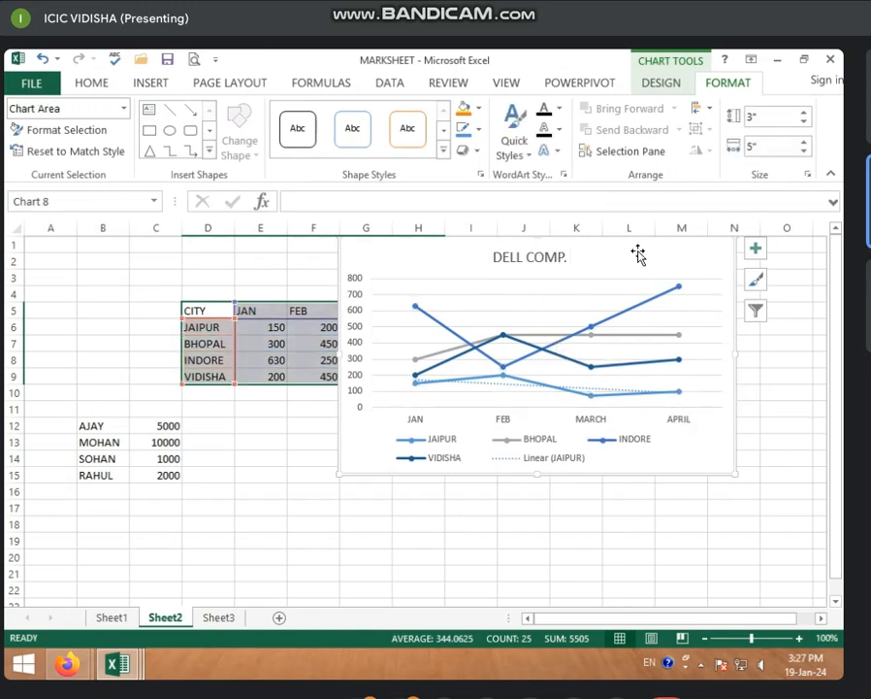
pyautogui.click(66, 130)
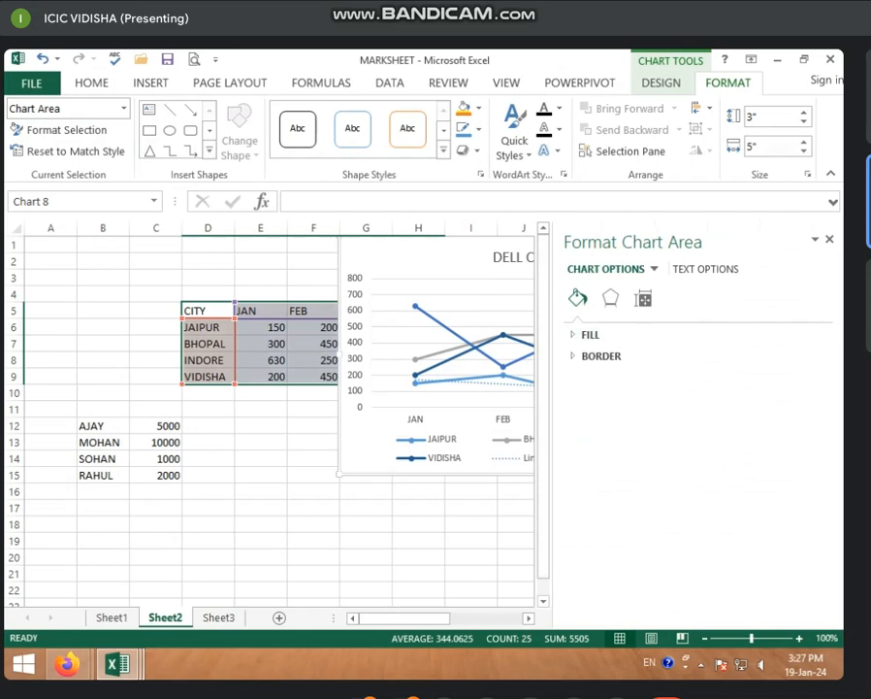
pyautogui.click(830, 239)
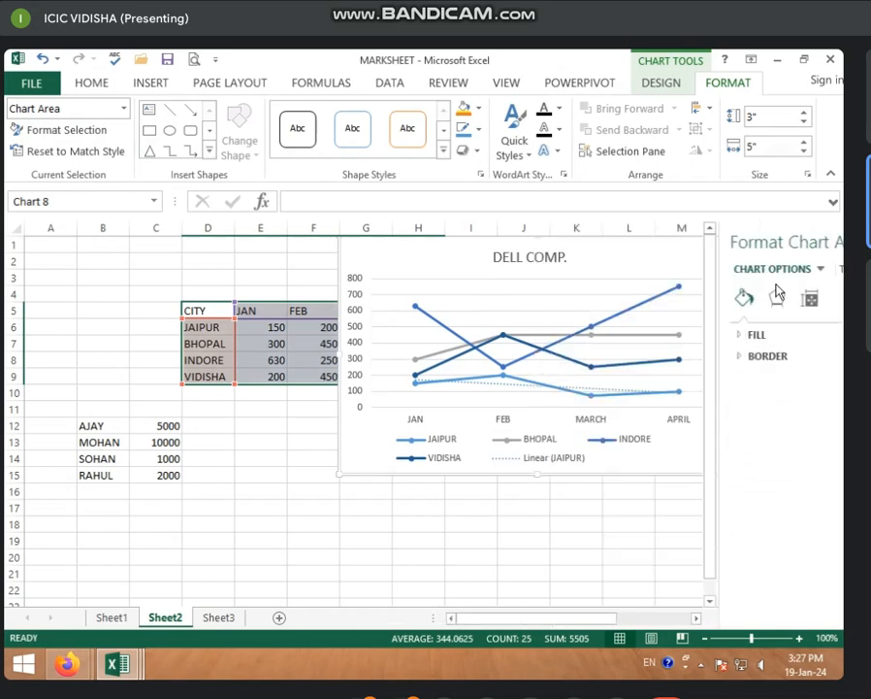
# - Format the plot area of the DELL COMP. chart with a solid fill
pyautogui.click(445, 284)
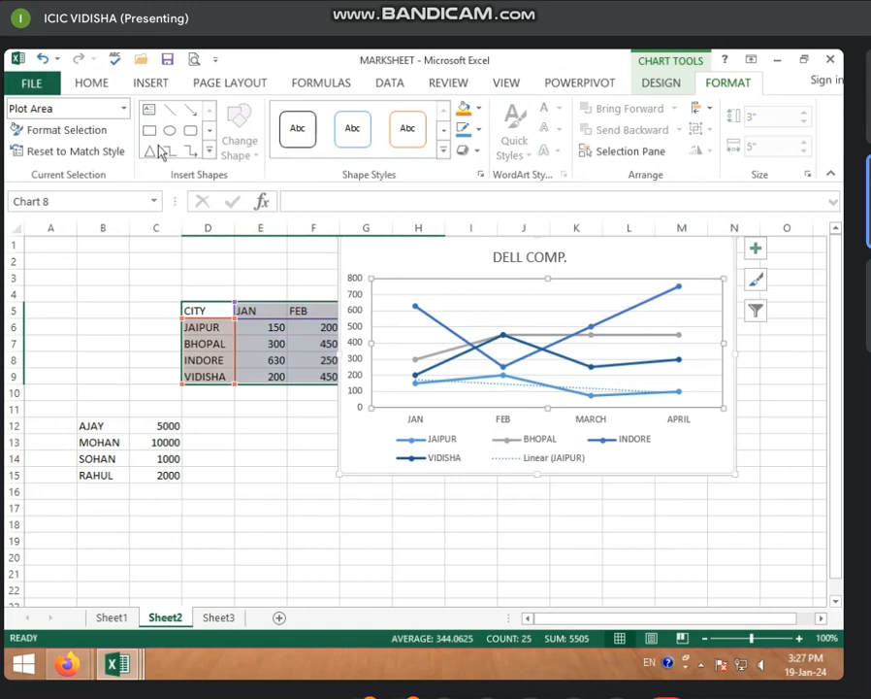
pyautogui.click(58, 130)
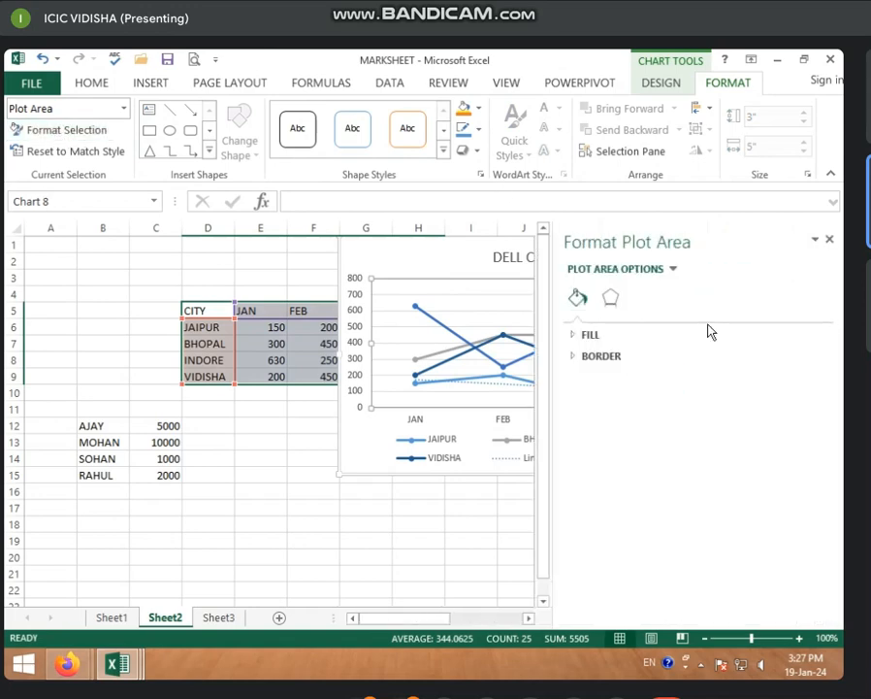
pyautogui.click(602, 336)
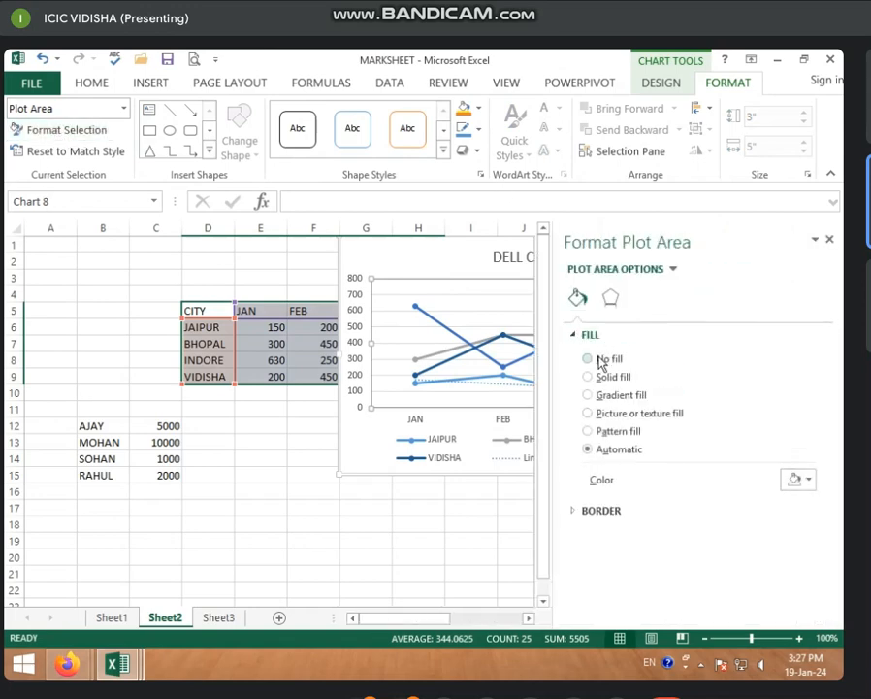
pyautogui.click(603, 358)
pyautogui.click(605, 376)
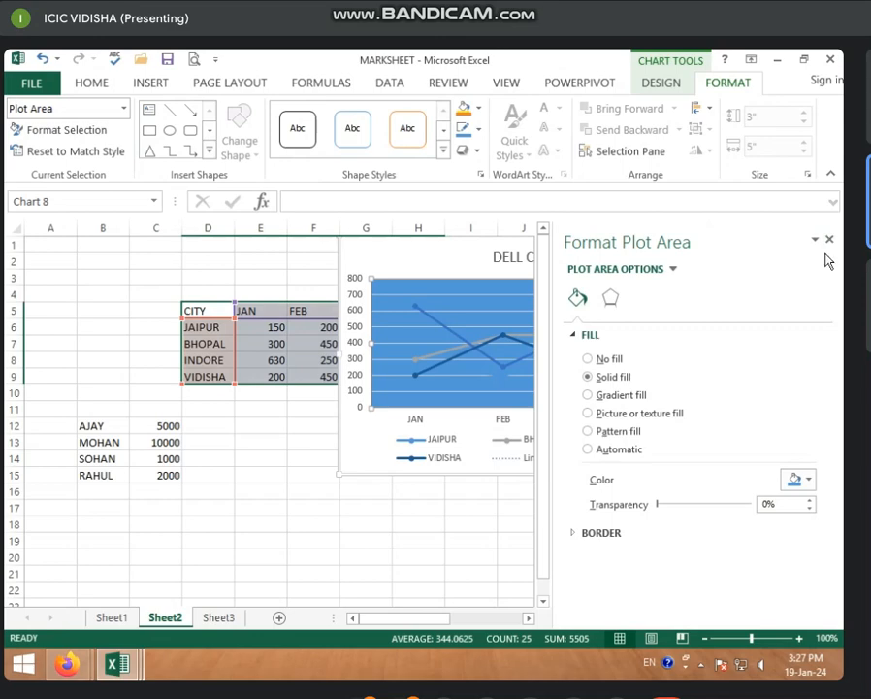
# - Examine the plot area's effects, fill and border formatting options
pyautogui.click(610, 299)
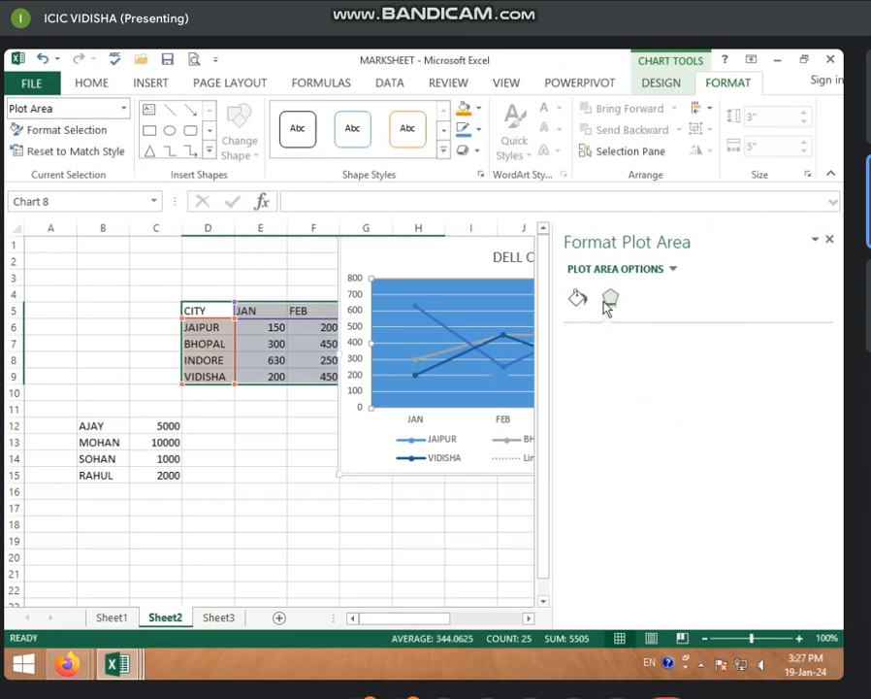
pyautogui.click(580, 300)
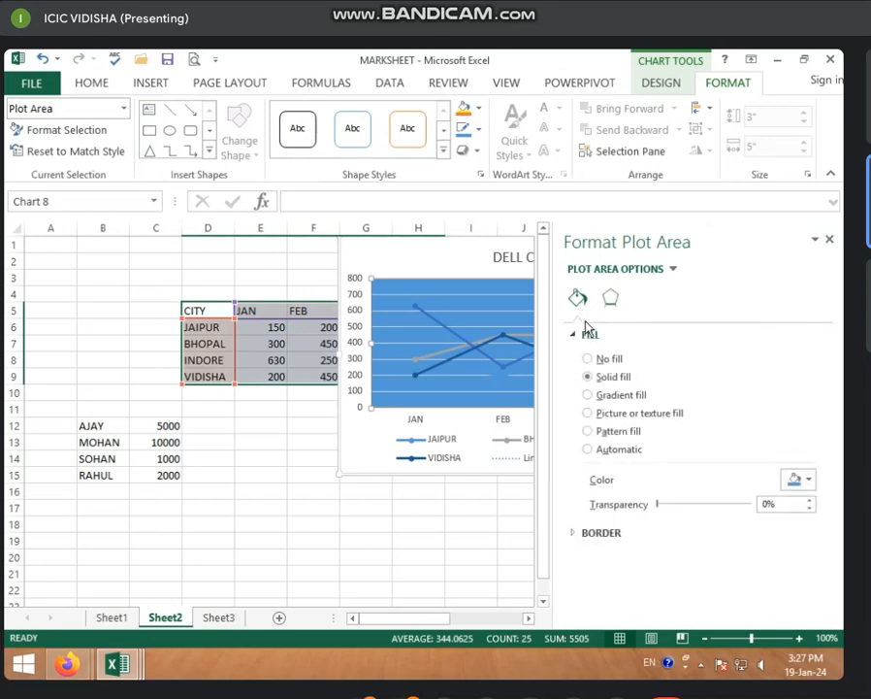
pyautogui.click(601, 536)
pyautogui.click(601, 533)
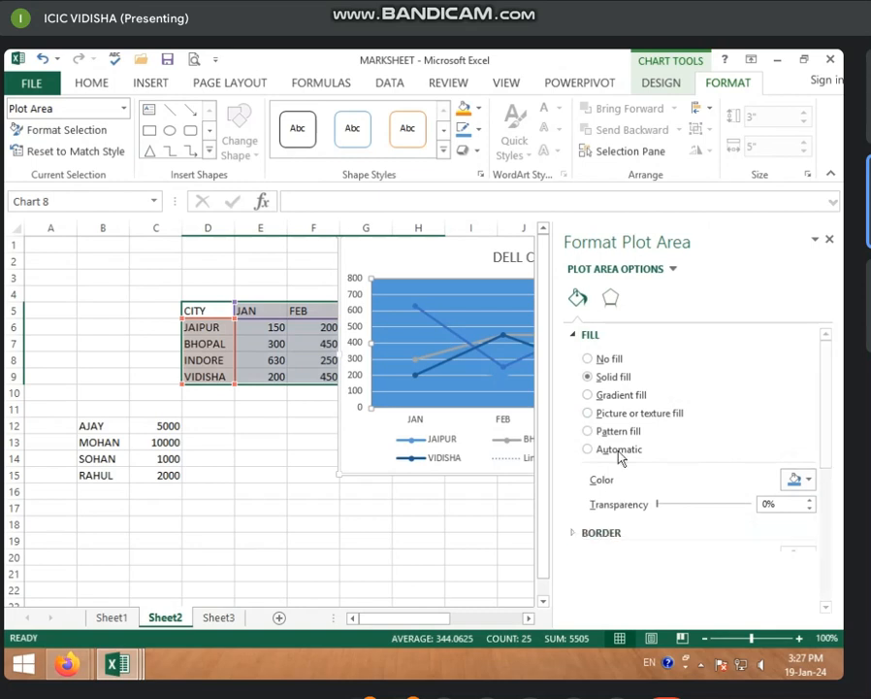
# - Close the plot area's formatting options and reset the plot area to match the chart style
pyautogui.click(589, 334)
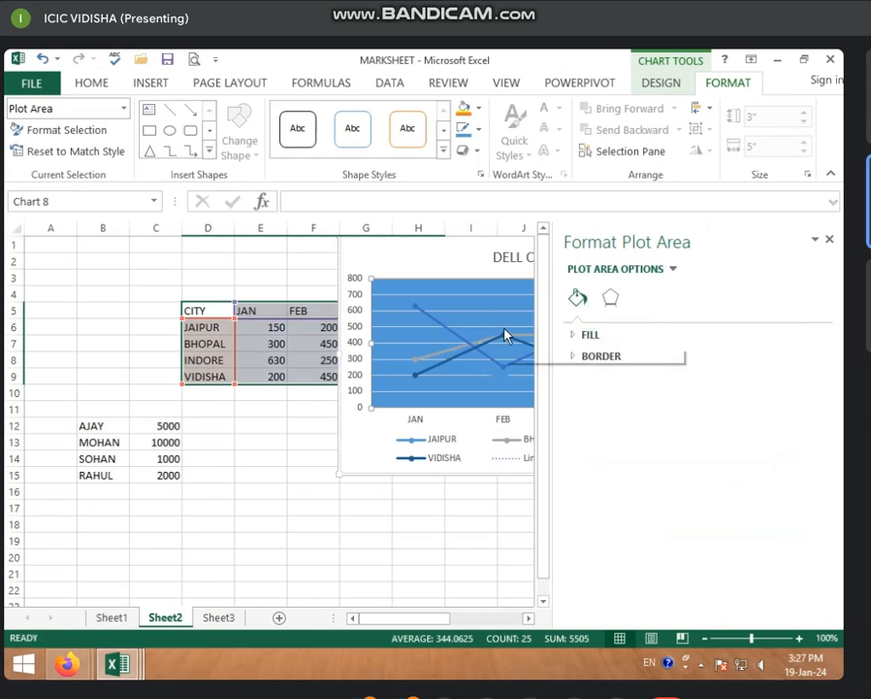
pyautogui.click(830, 239)
pyautogui.click(96, 153)
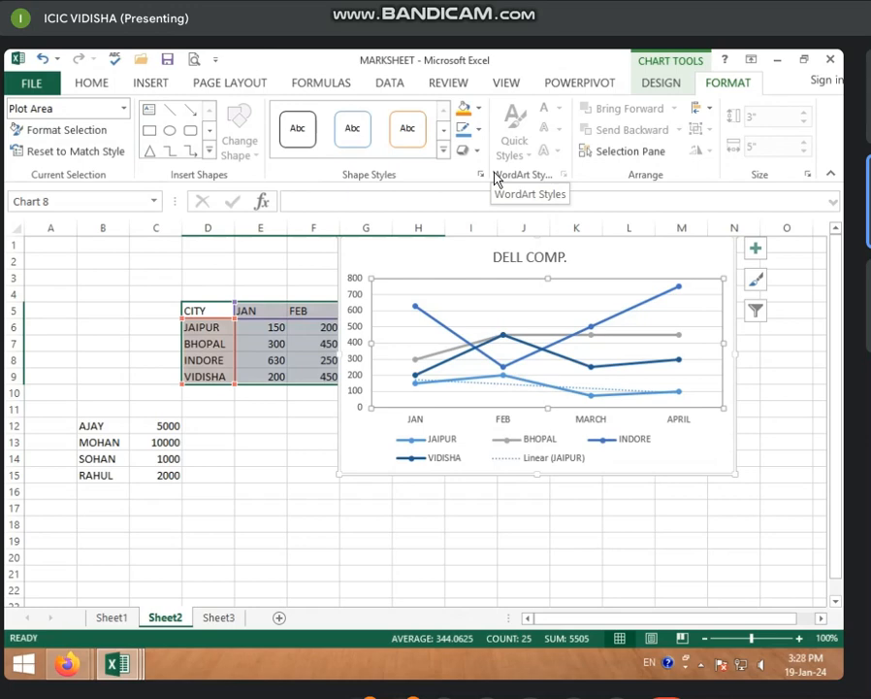
# - Delete the DELL COMP. chart from Sheet2
pyautogui.click(436, 268)
pyautogui.press('Delete')
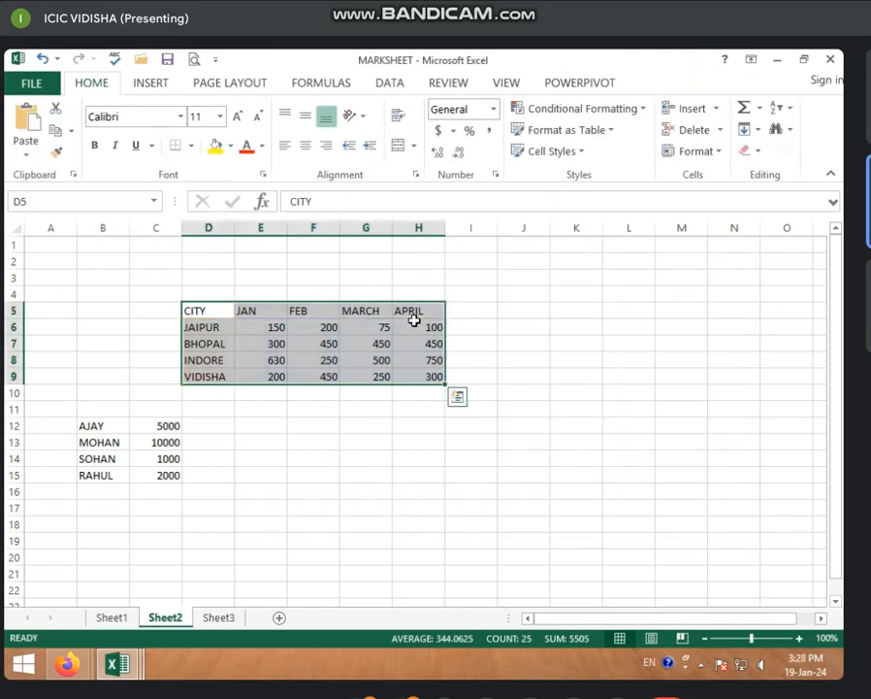
# - Preview column, bar, surface and area charts for the city table D5:H9, and insert a 3-D pie chart
pyautogui.click(174, 86)
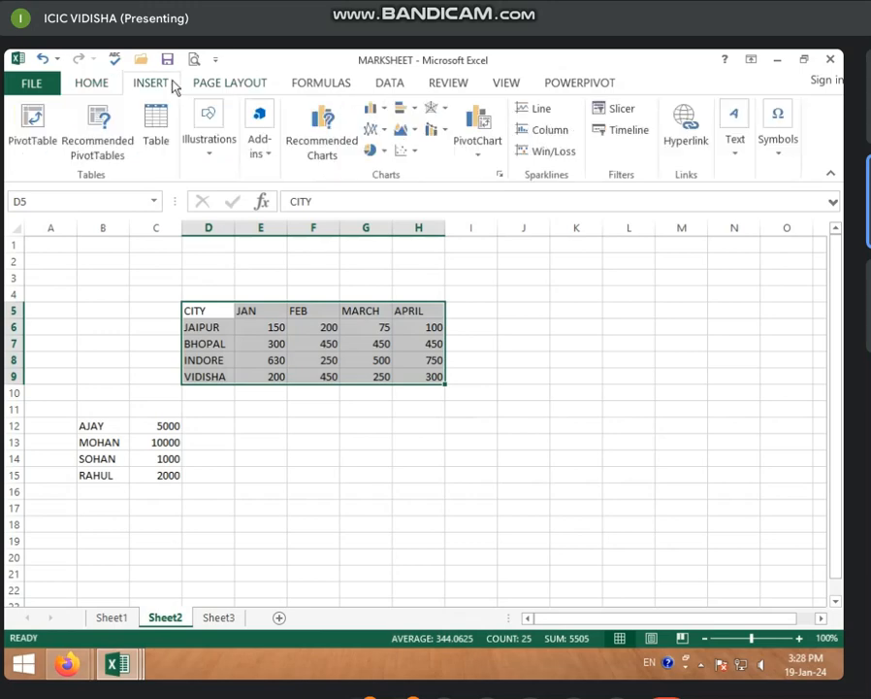
pyautogui.click(382, 109)
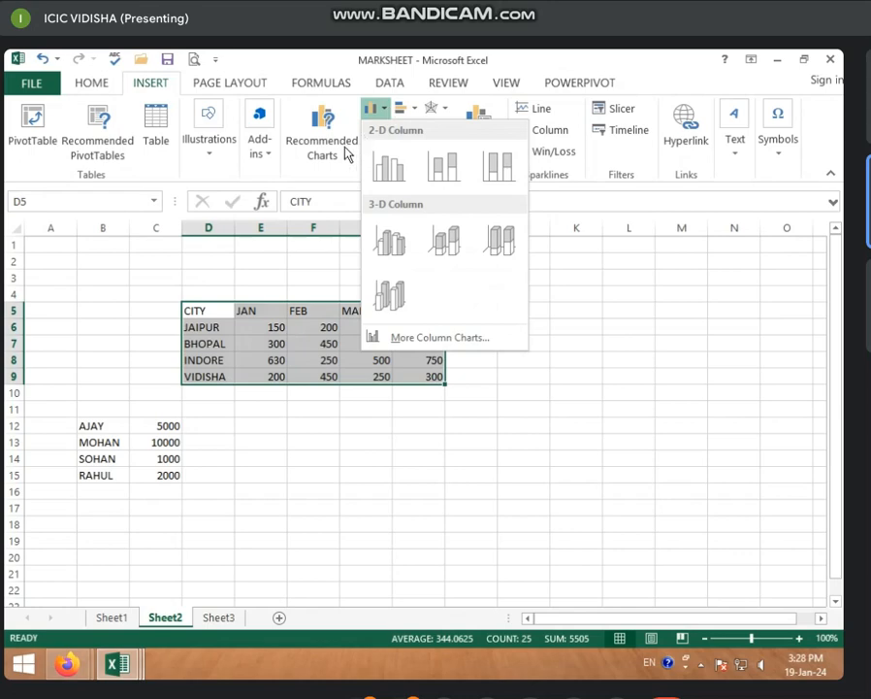
pyautogui.click(413, 110)
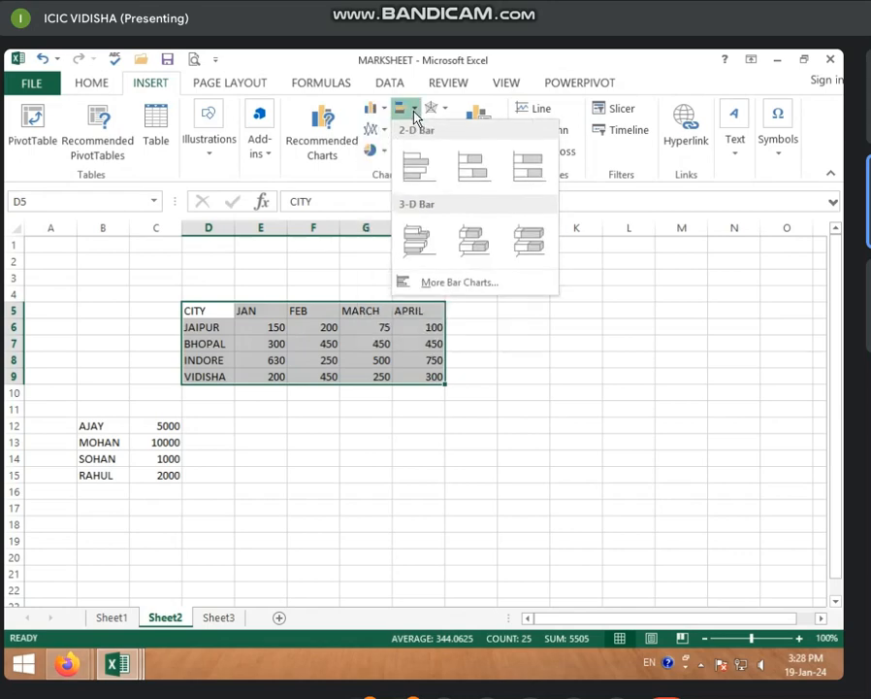
pyautogui.click(385, 110)
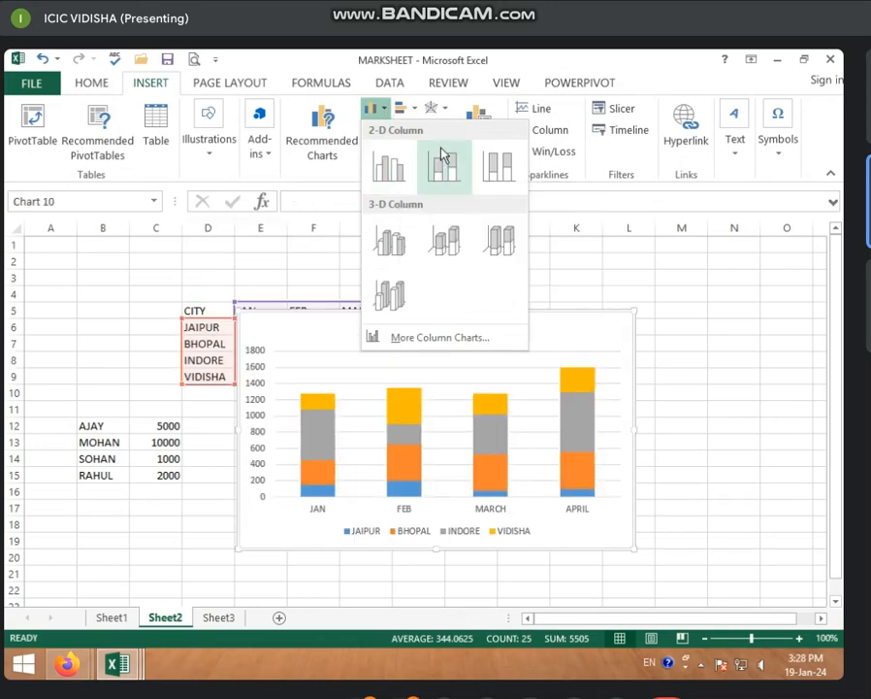
pyautogui.click(443, 108)
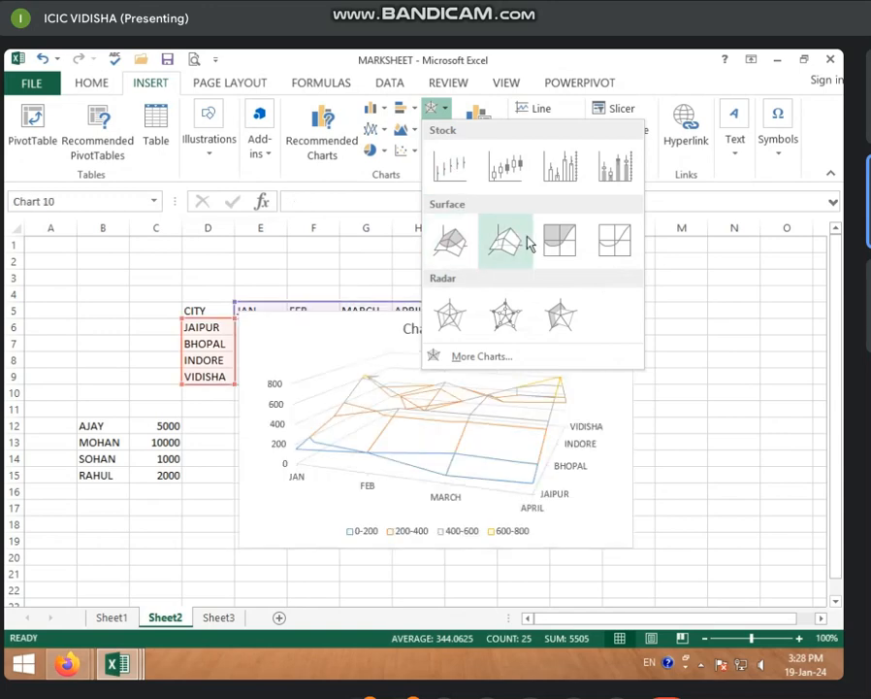
pyautogui.click(405, 129)
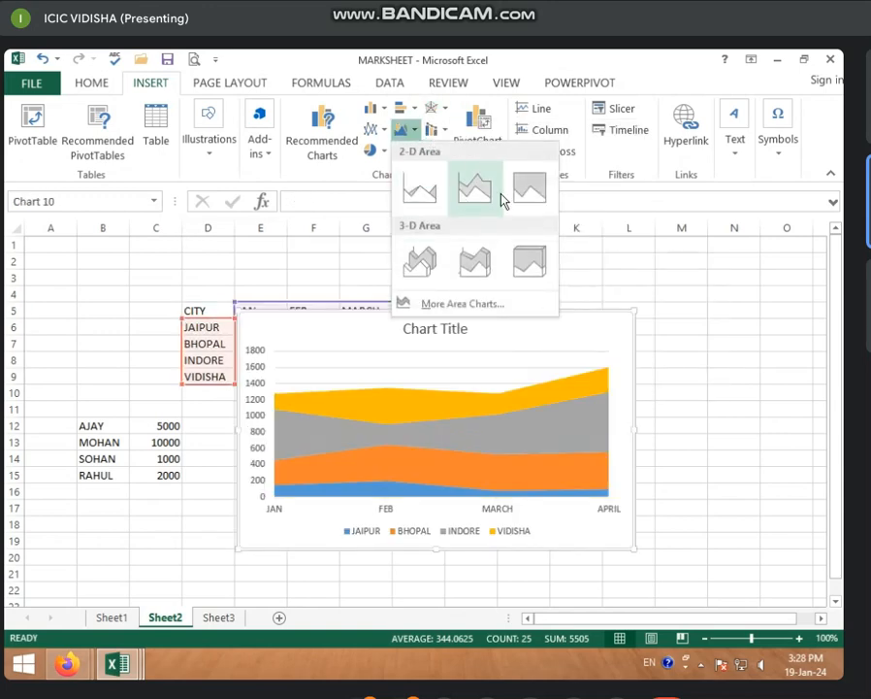
pyautogui.click(384, 151)
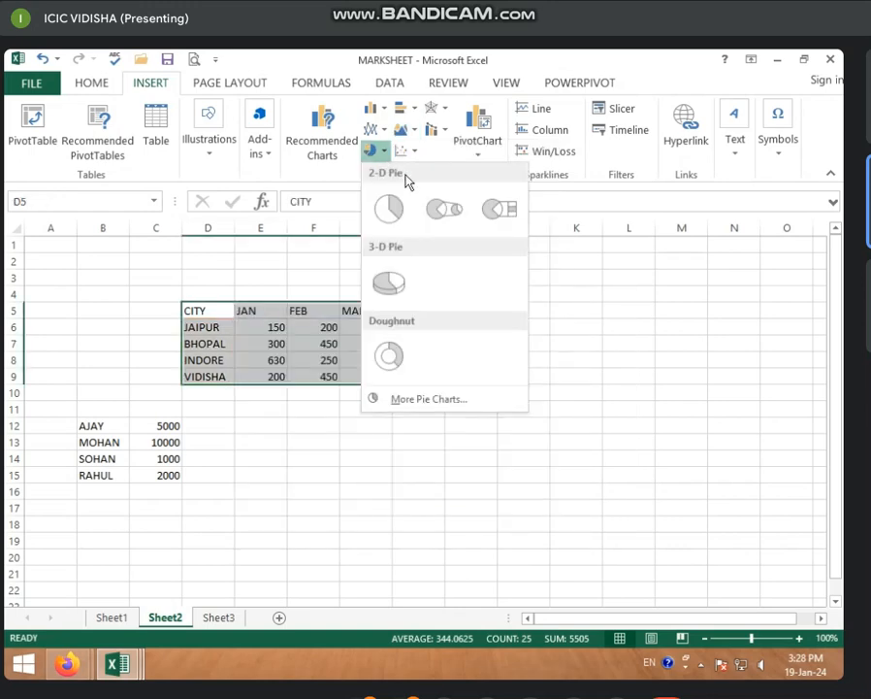
pyautogui.click(399, 284)
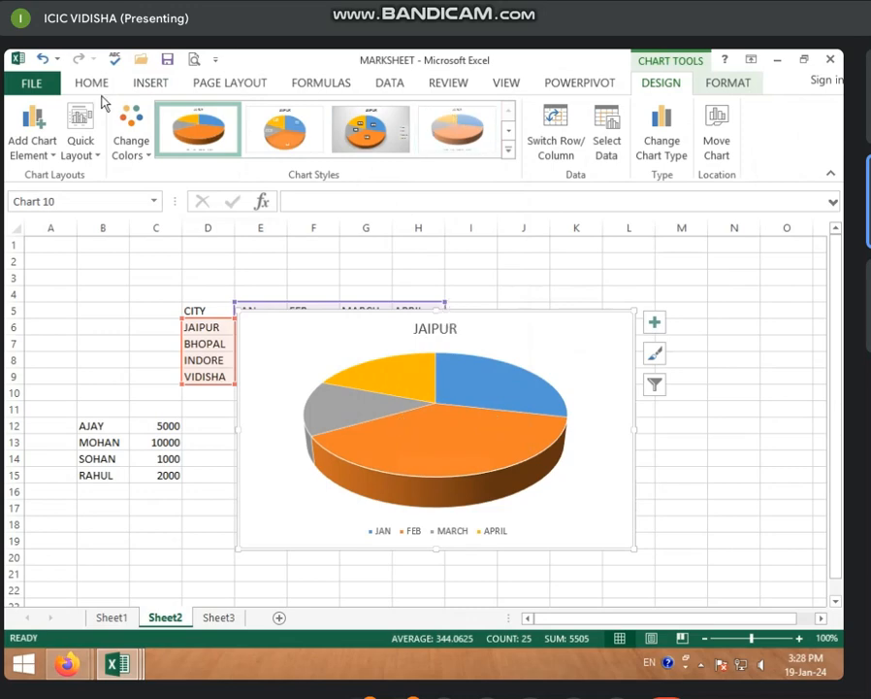
pyautogui.click(726, 83)
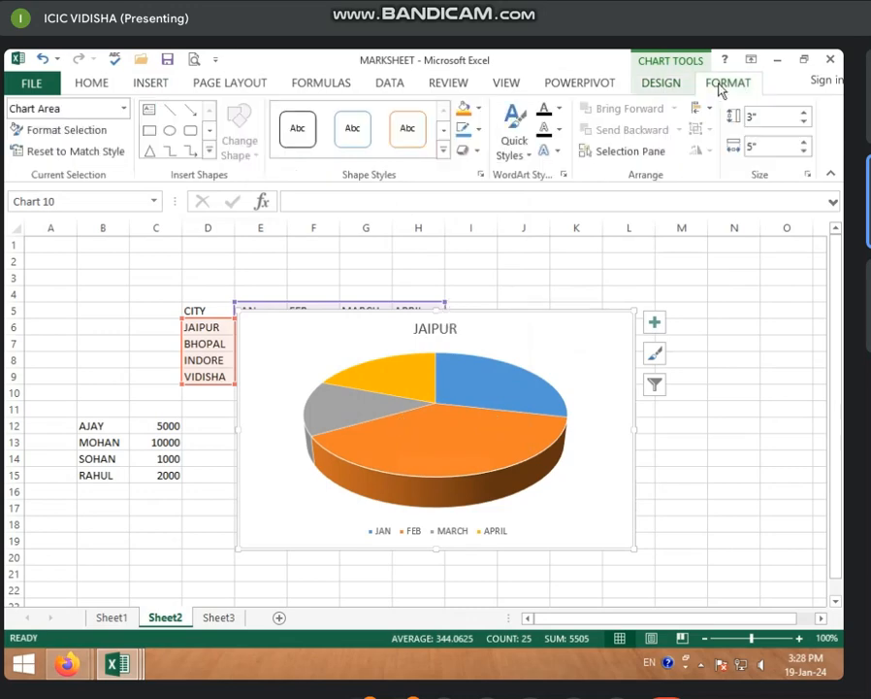
pyautogui.click(667, 84)
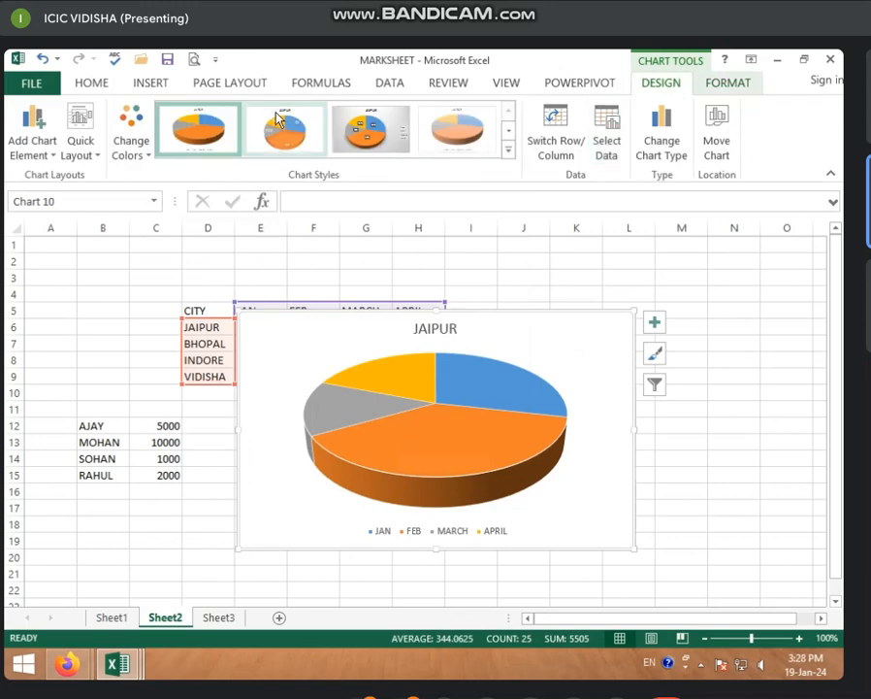
pyautogui.click(152, 84)
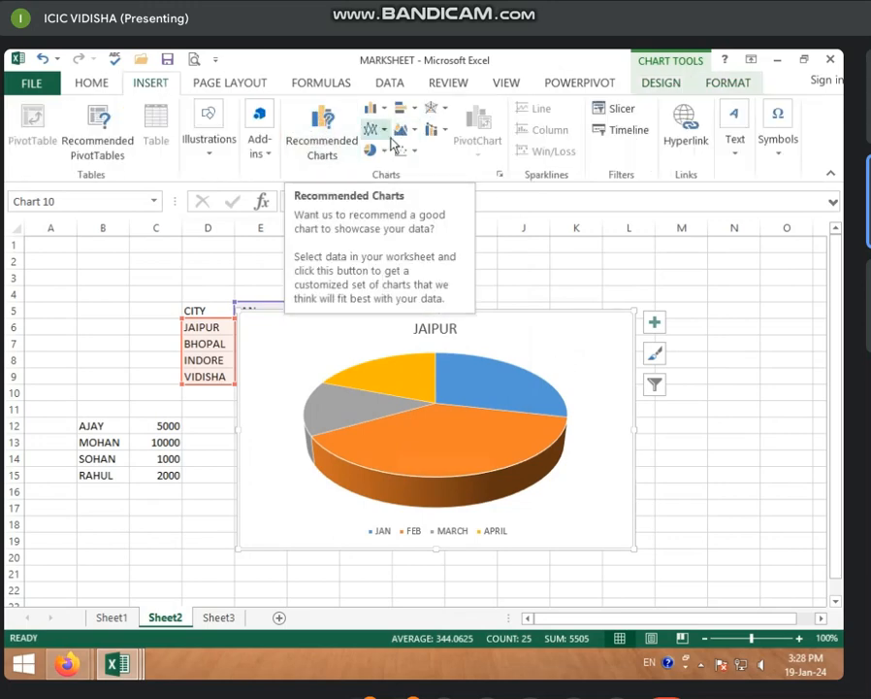
# - Change the pie chart to a 2-D clustered column chart and view its design and format tools
pyautogui.click(385, 111)
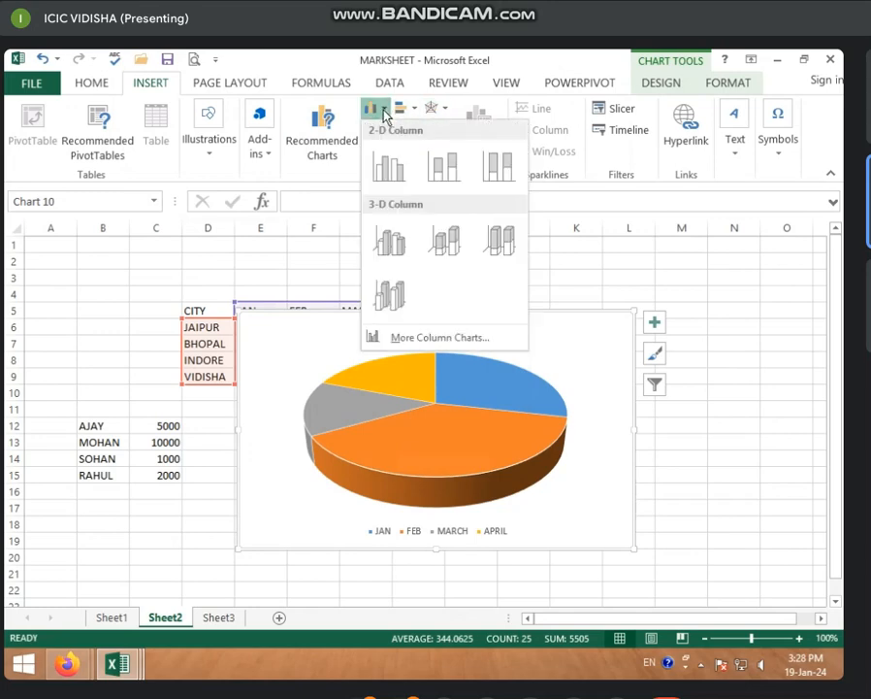
pyautogui.click(390, 160)
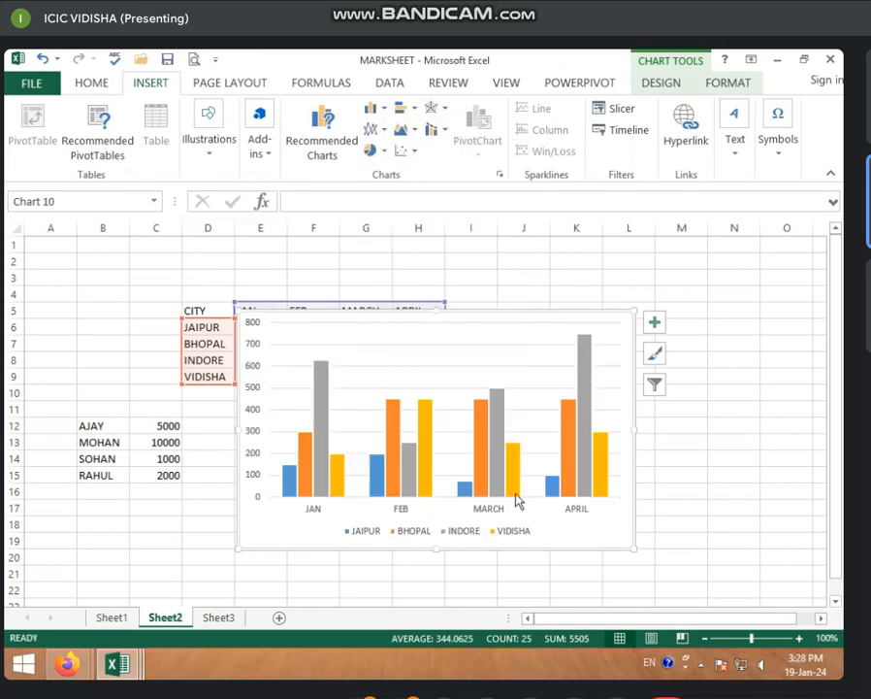
pyautogui.click(662, 83)
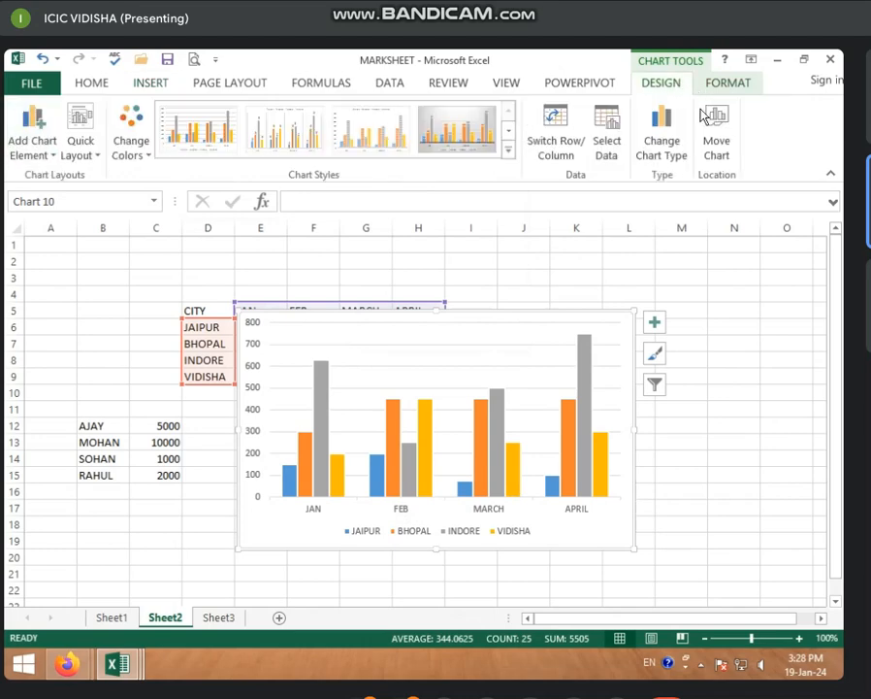
pyautogui.click(718, 84)
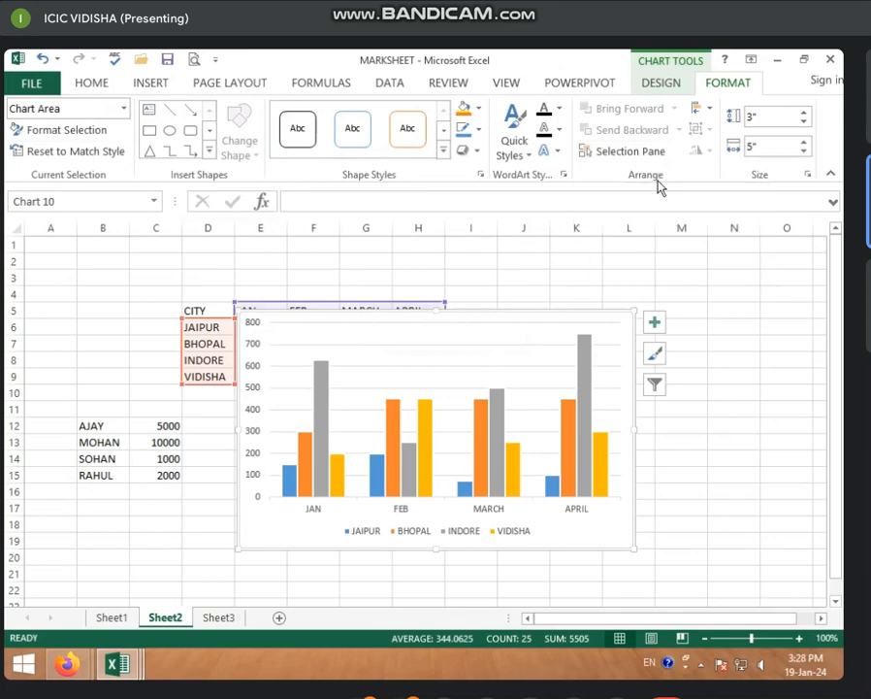
pyautogui.click(165, 83)
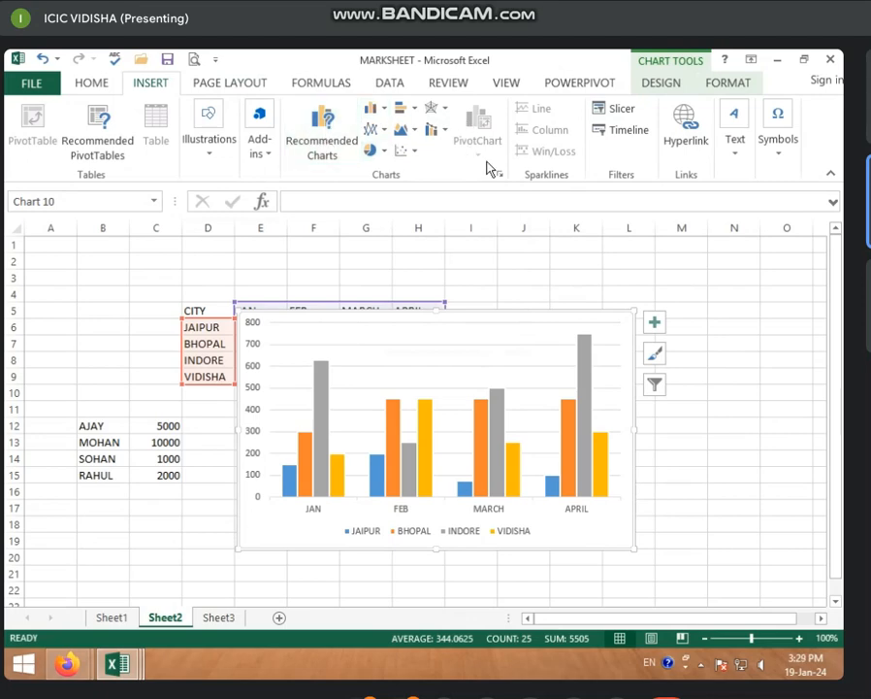
# - Delete the city chart from Sheet2
pyautogui.click(328, 336)
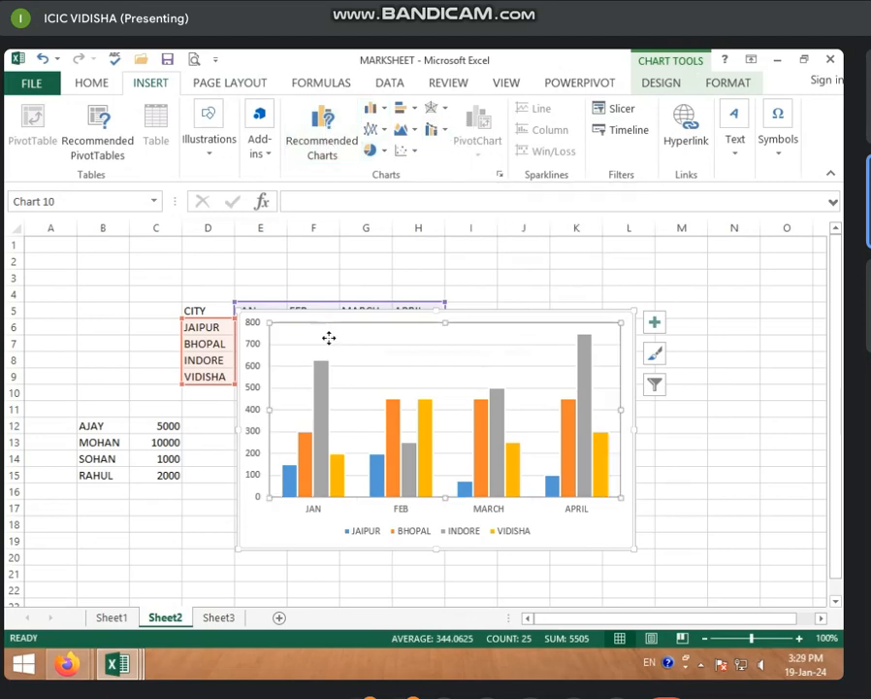
pyautogui.click(330, 318)
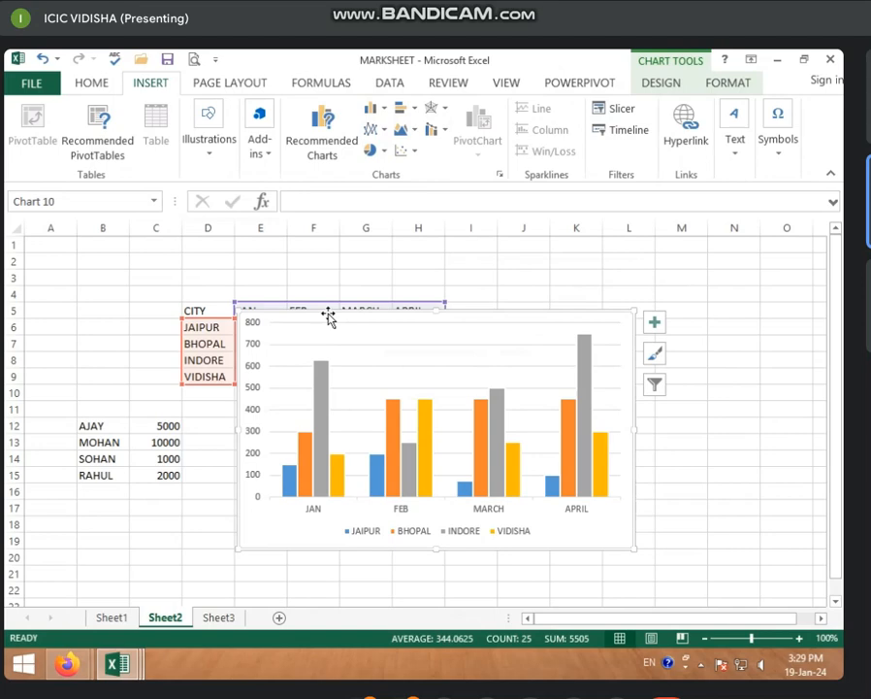
pyautogui.press('Delete')
# - Create a PivotChart from the city table D5:H9 on a new worksheet
pyautogui.click(293, 327)
pyautogui.moveTo(222, 310); pyautogui.dragTo(437, 369)
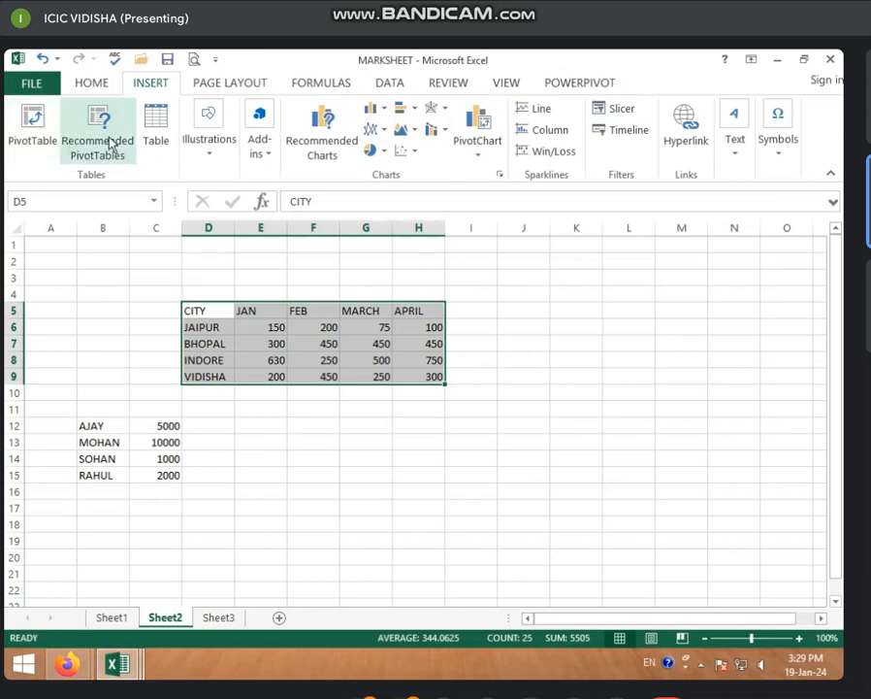
pyautogui.click(478, 159)
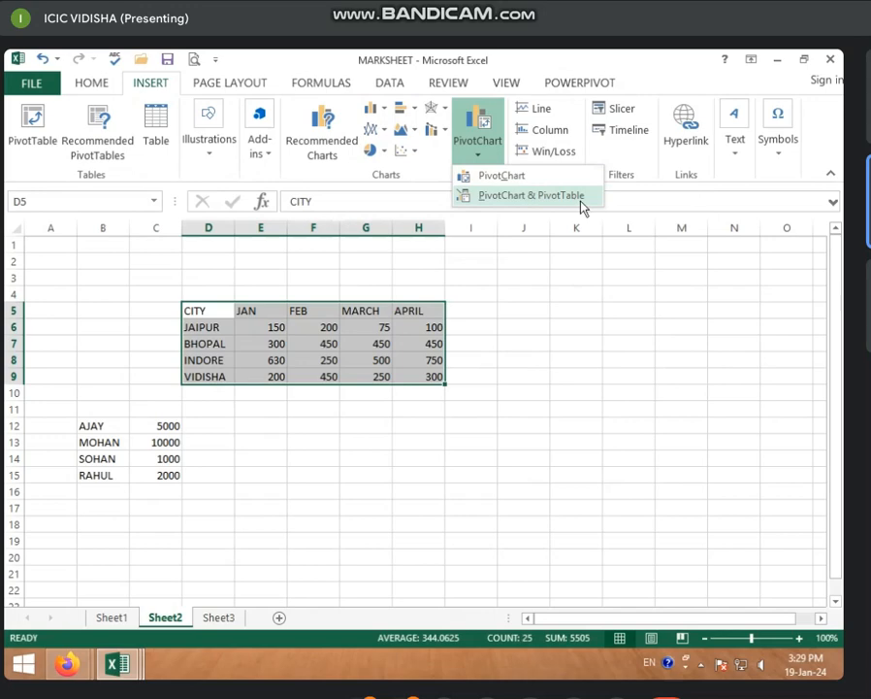
pyautogui.click(500, 185)
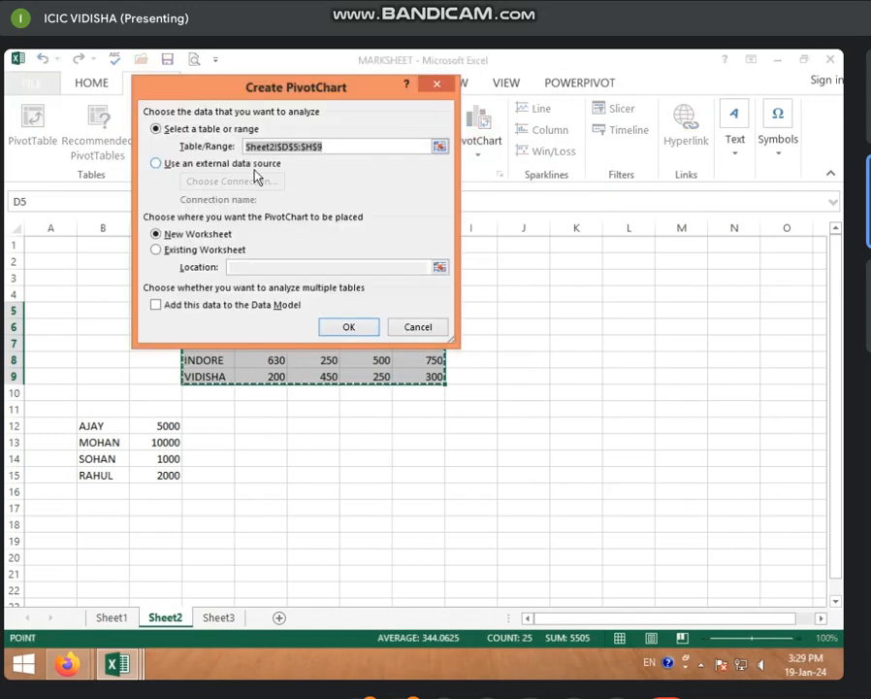
pyautogui.moveTo(291, 91); pyautogui.dragTo(538, 166)
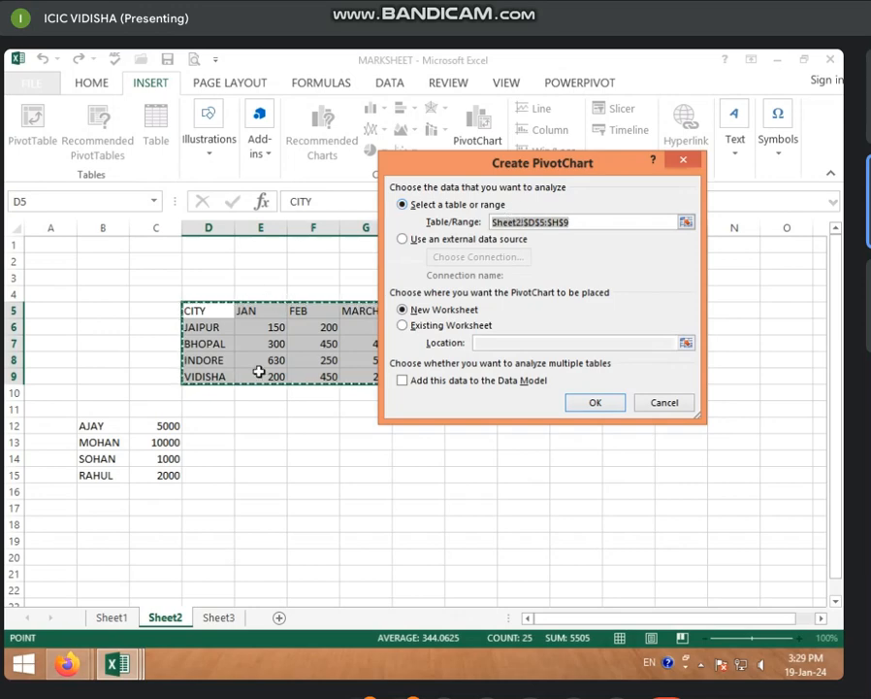
pyautogui.click(585, 401)
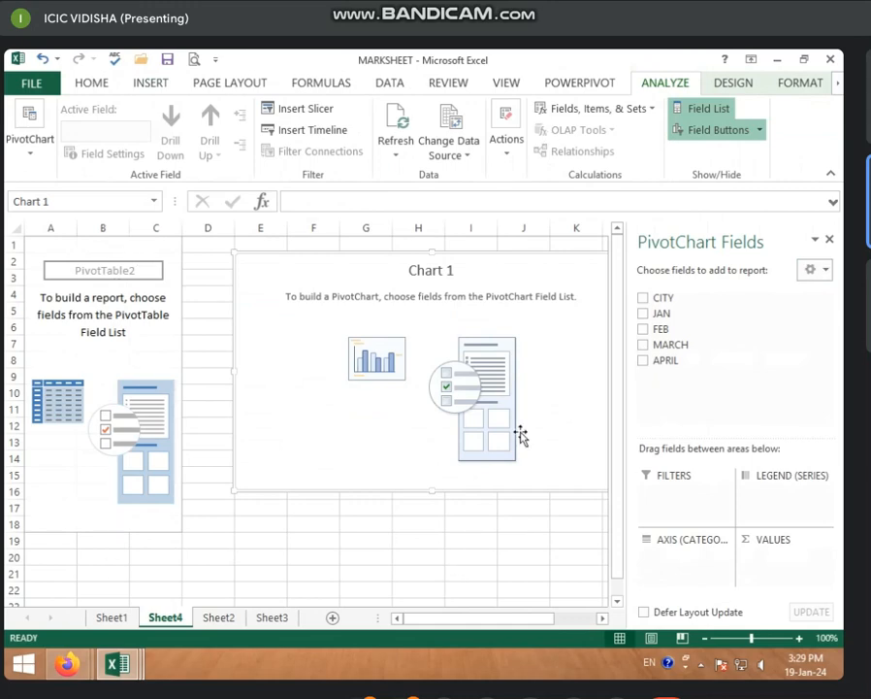
# - Add the CITY, JAN, MARCH and APRIL fields to the PivotChart
pyautogui.click(642, 298)
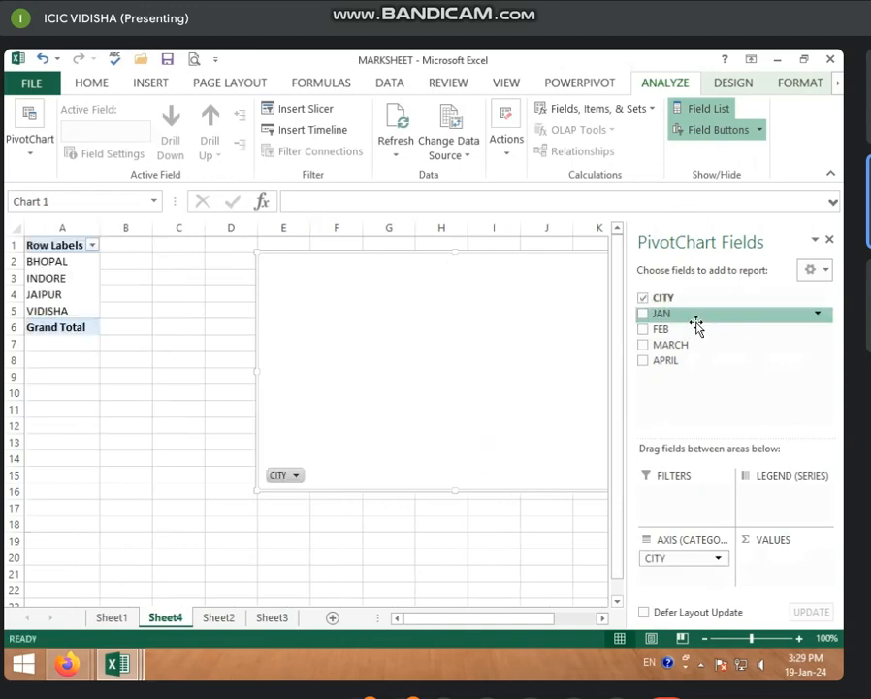
pyautogui.click(642, 313)
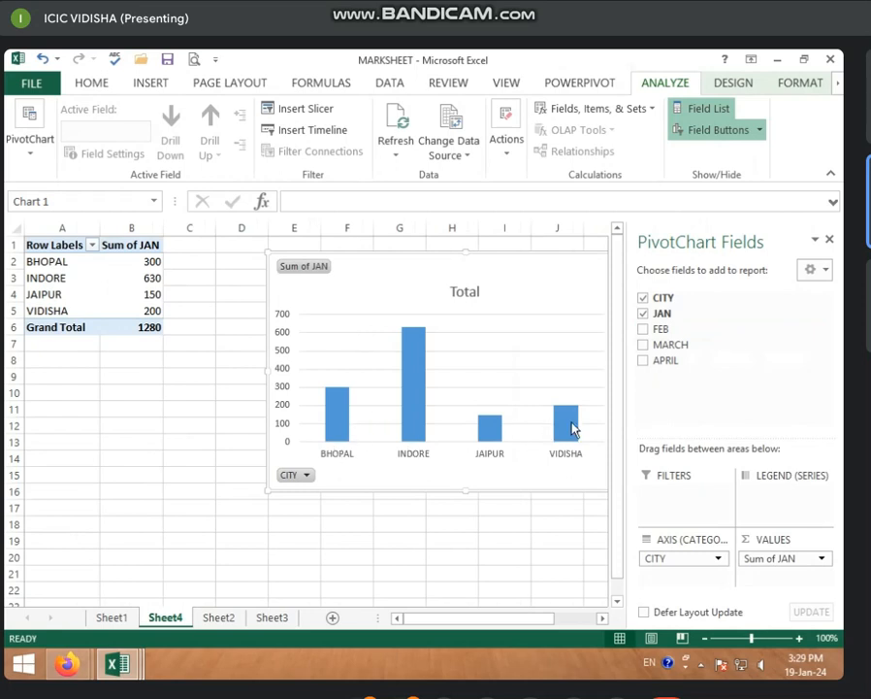
pyautogui.moveTo(572, 430)
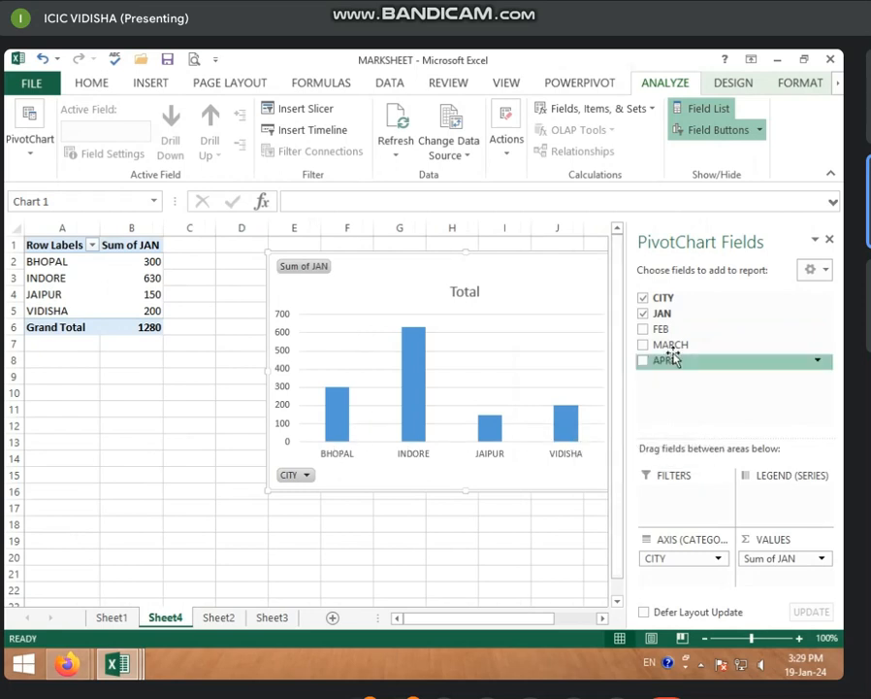
pyautogui.click(644, 346)
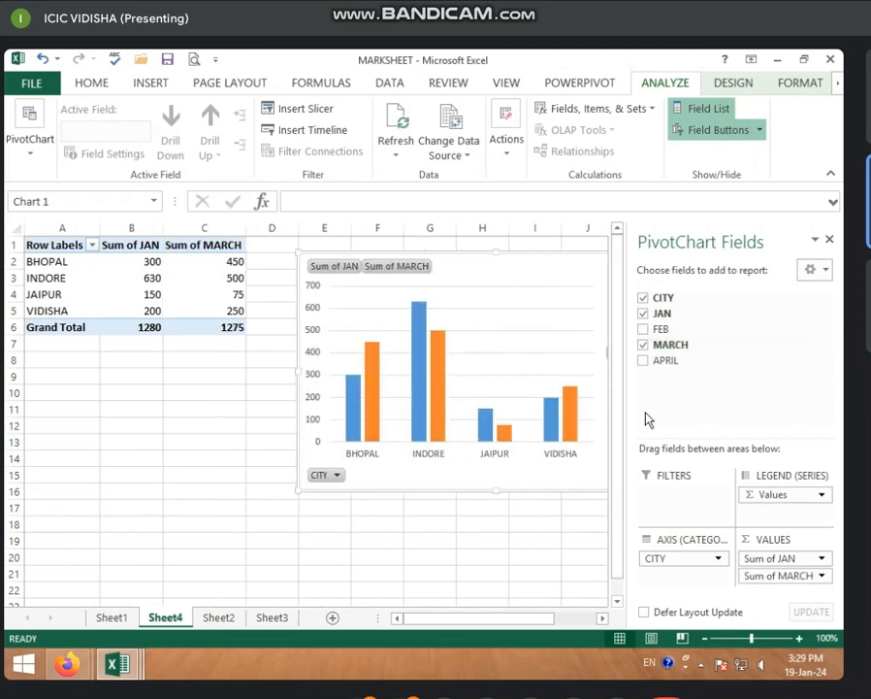
pyautogui.click(642, 362)
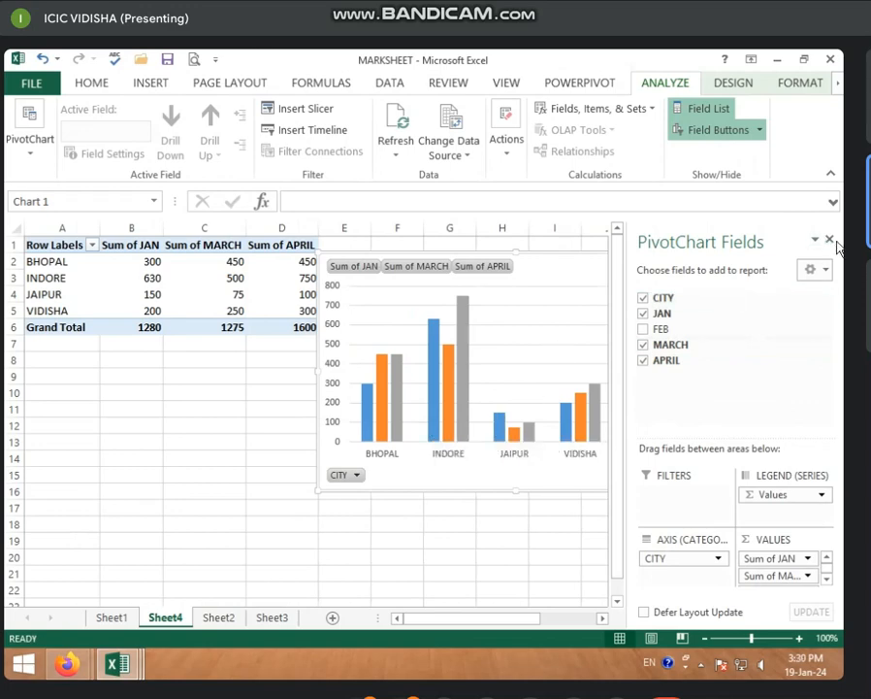
# - Create a combined PivotChart and PivotTable from Sheet2's city table D5:H9 on another new worksheet
pyautogui.click(218, 618)
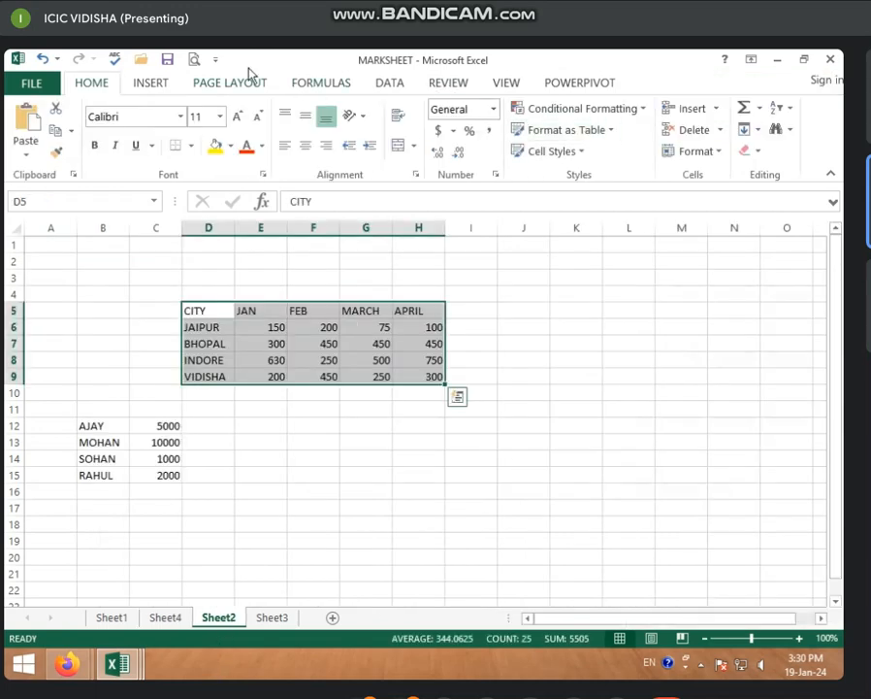
pyautogui.click(163, 84)
pyautogui.click(478, 153)
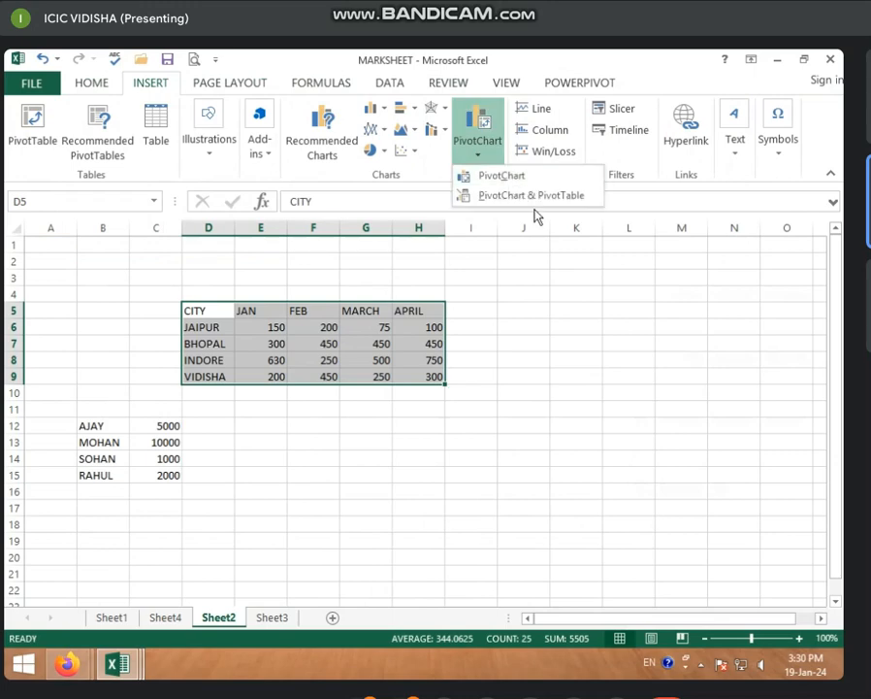
pyautogui.click(549, 202)
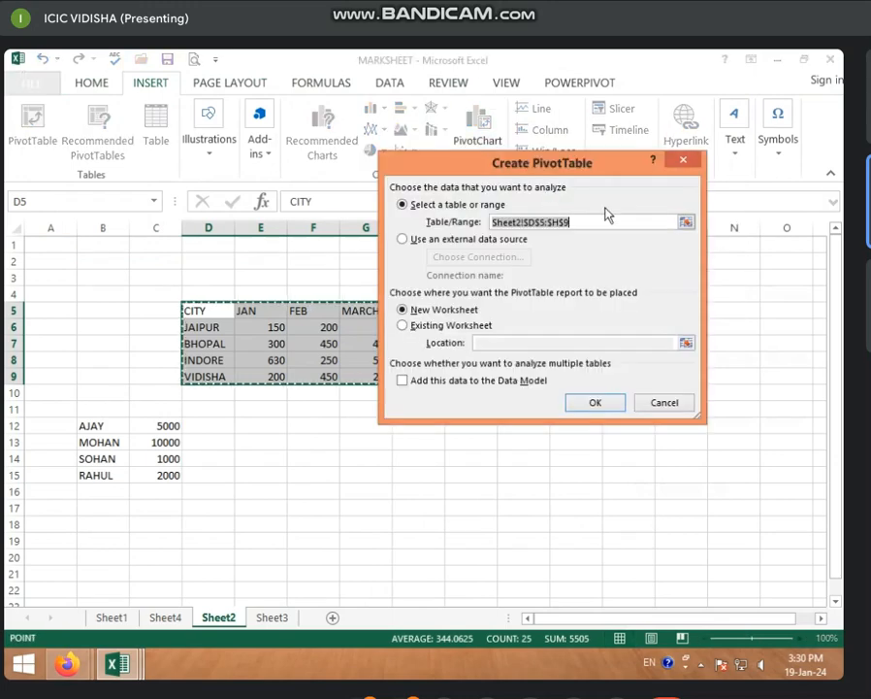
pyautogui.click(595, 406)
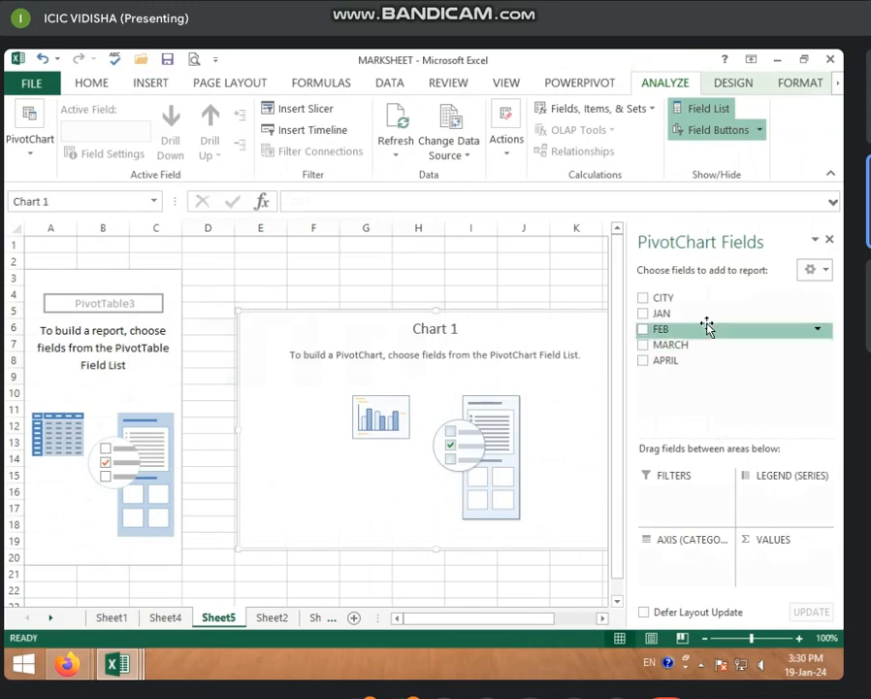
# - Add CITY, JAN, FEB, MARCH and APRIL to the new PivotChart and move the chart fully into view
pyautogui.click(644, 298)
pyautogui.click(643, 313)
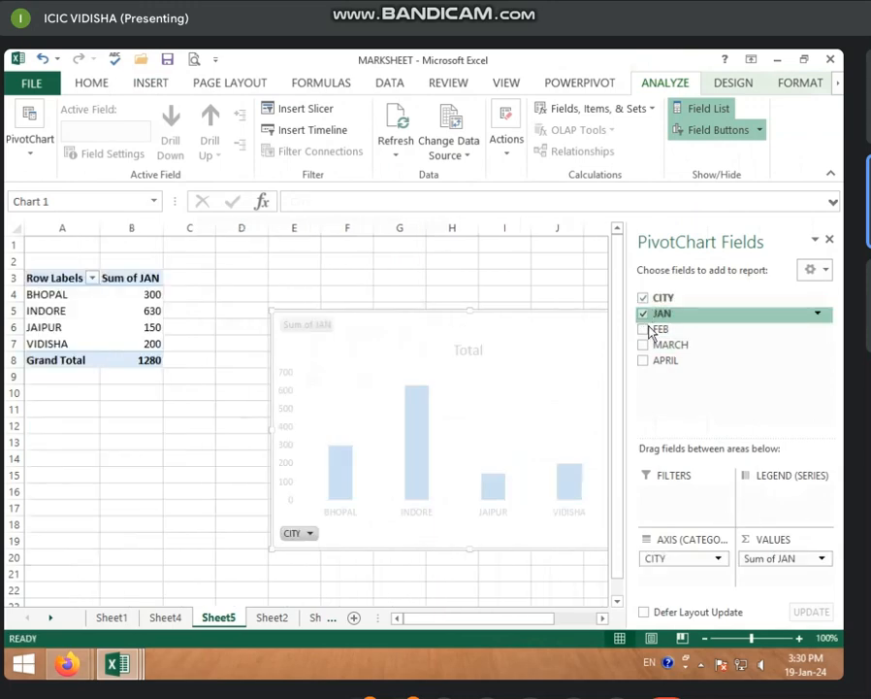
pyautogui.click(644, 329)
pyautogui.click(643, 346)
pyautogui.click(643, 361)
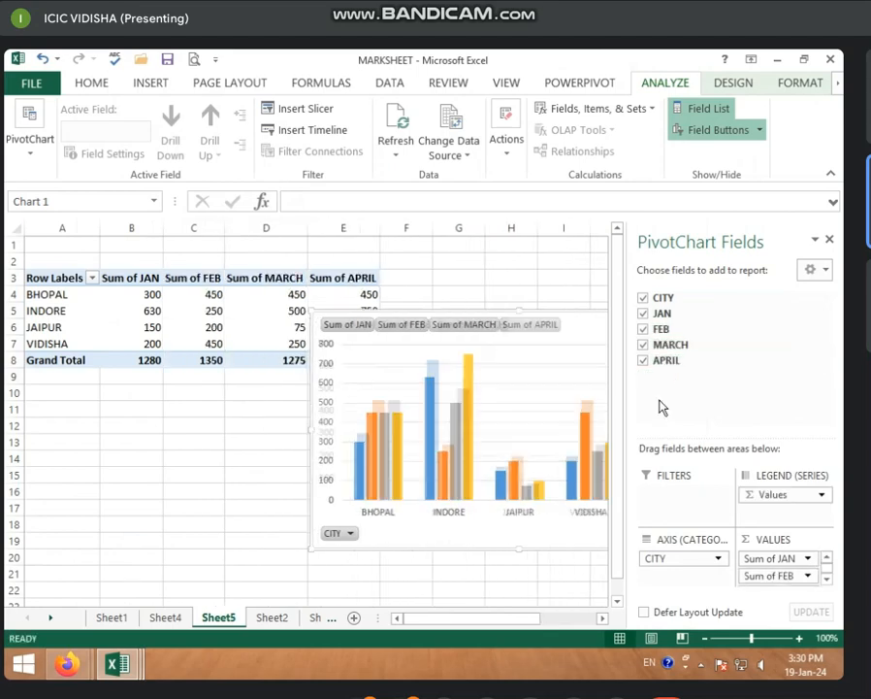
pyautogui.moveTo(549, 313); pyautogui.dragTo(423, 316)
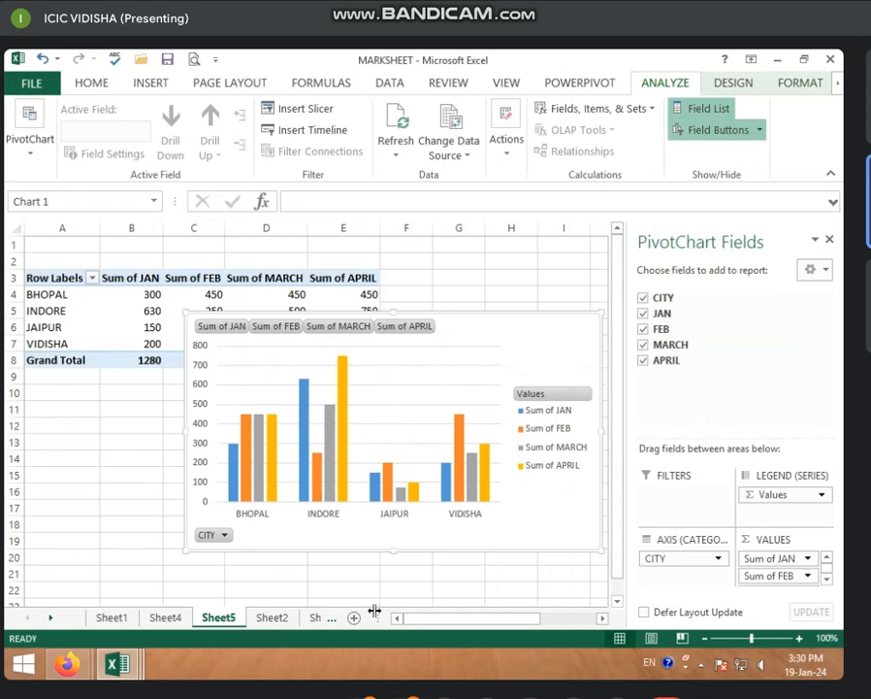
# - Return to the city table on Sheet2 and enlarge the worksheet view to 130%
pyautogui.click(277, 617)
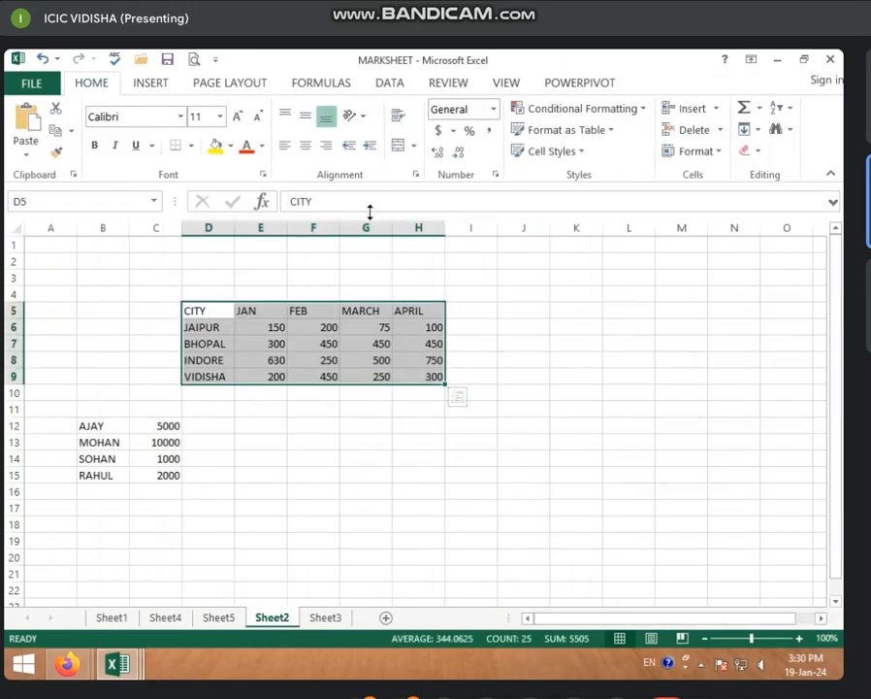
pyautogui.click(164, 86)
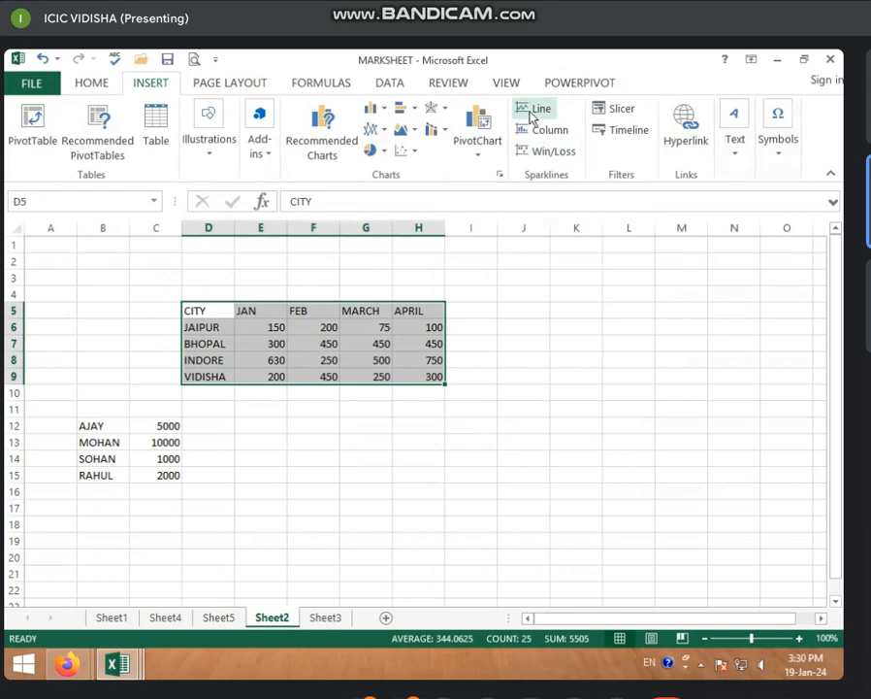
pyautogui.click(502, 330)
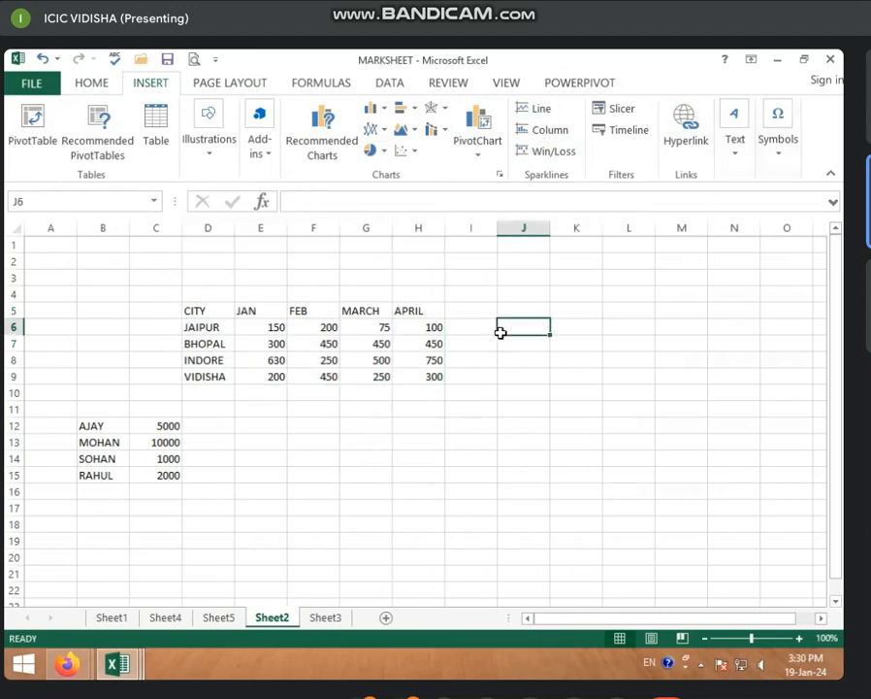
pyautogui.click(275, 327)
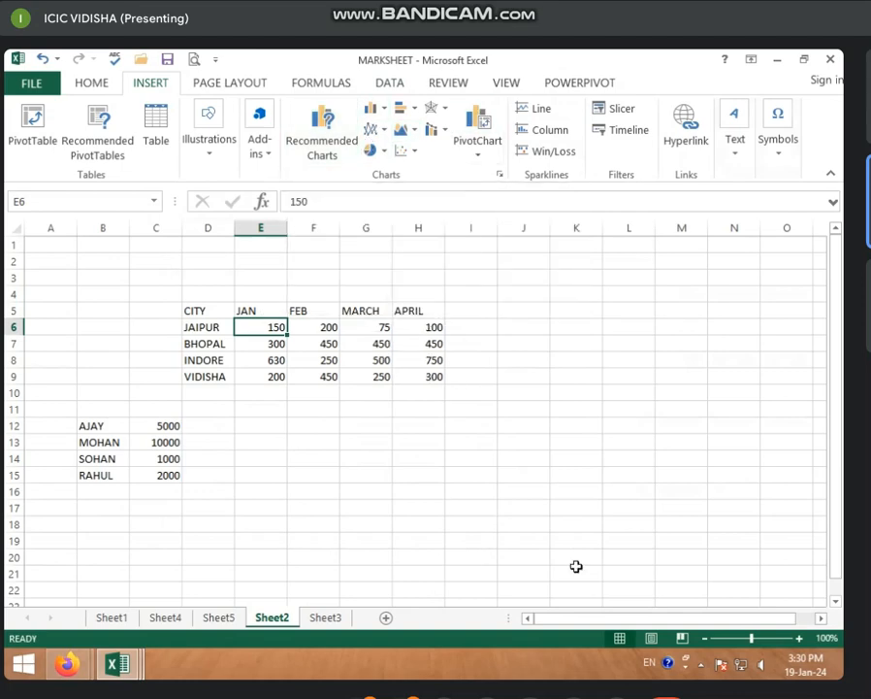
pyautogui.click(799, 637)
pyautogui.click(799, 638)
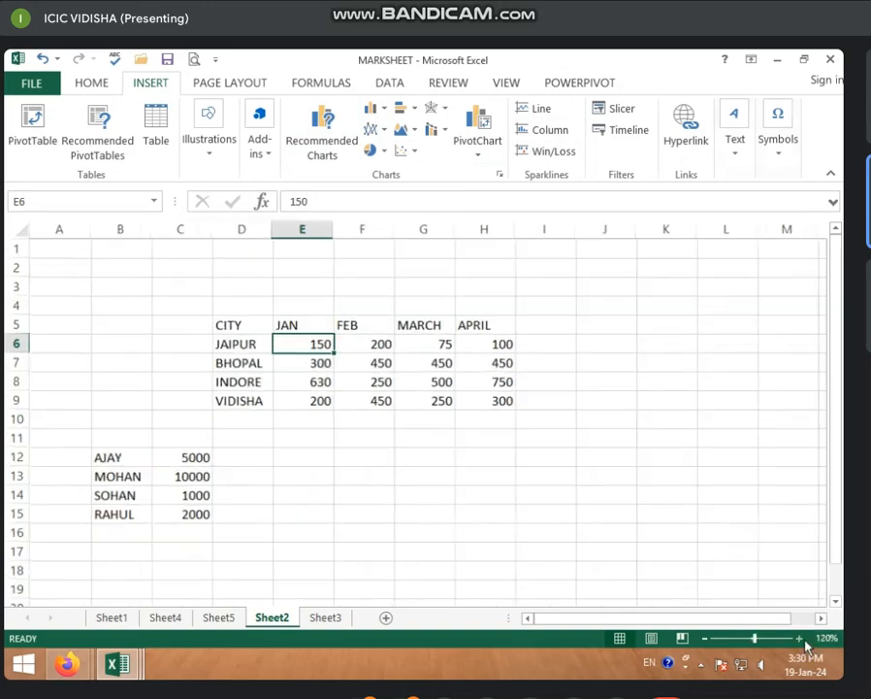
pyautogui.click(799, 637)
pyautogui.moveTo(652, 618); pyautogui.dragTo(681, 544)
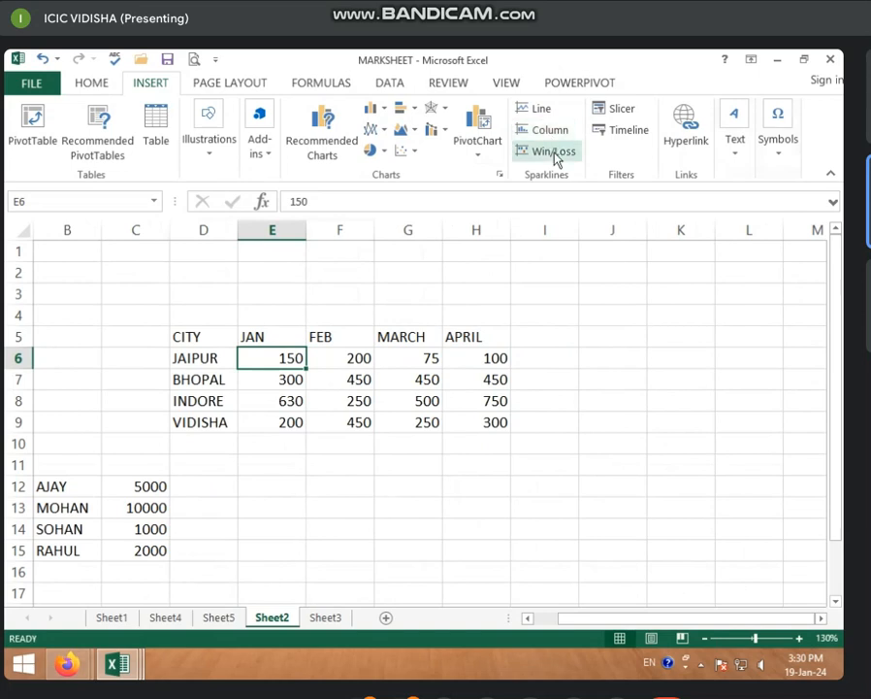
# - Insert a line sparkline for Jaipur's monthly values E6:H6 in cell I6
pyautogui.click(570, 352)
pyautogui.moveTo(262, 361); pyautogui.dragTo(490, 360)
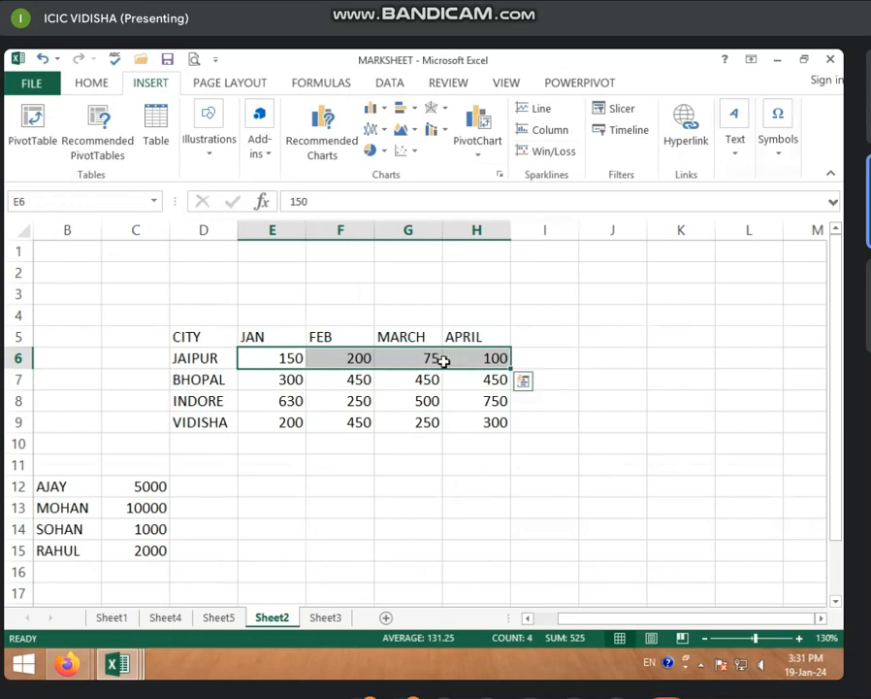
pyautogui.click(548, 108)
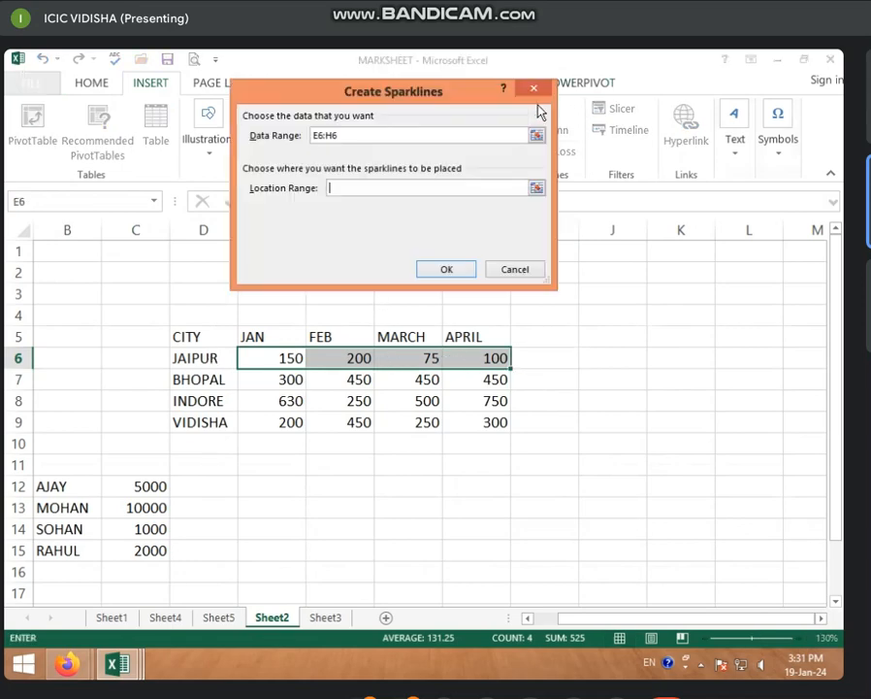
pyautogui.moveTo(431, 98); pyautogui.dragTo(198, 135)
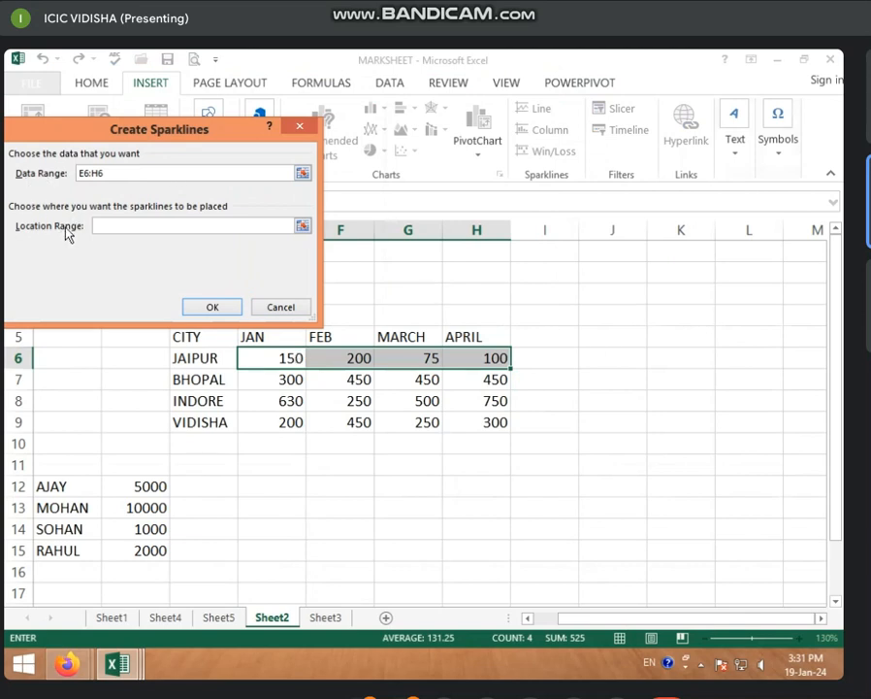
pyautogui.moveTo(567, 357); pyautogui.dragTo(806, 394)
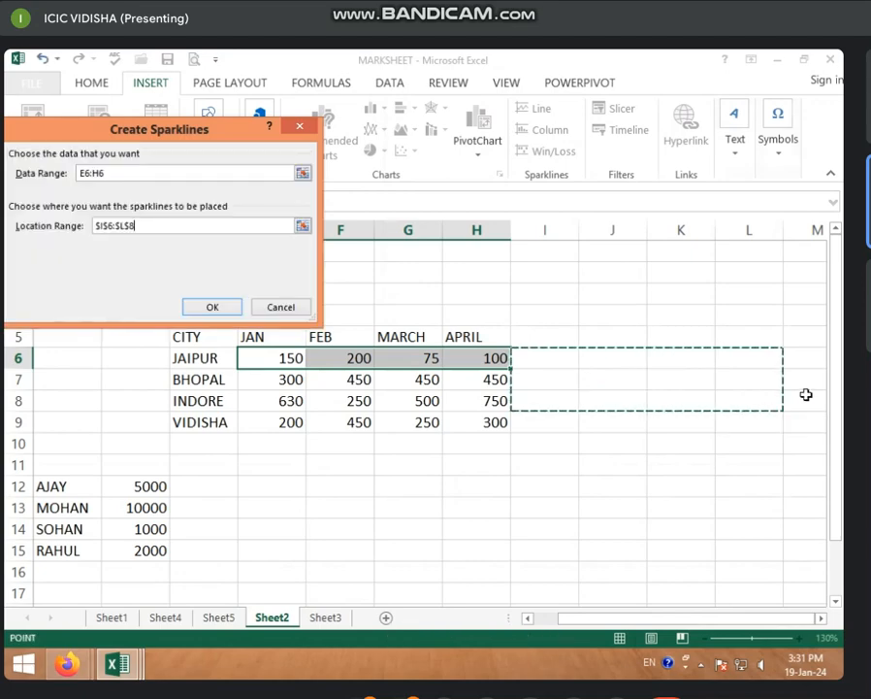
pyautogui.click(554, 359)
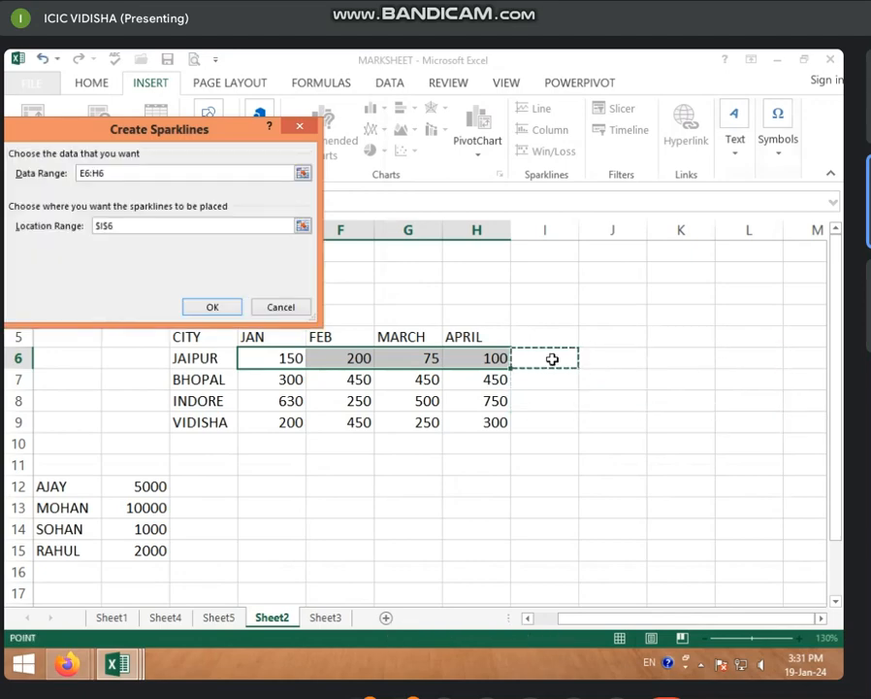
pyautogui.click(213, 310)
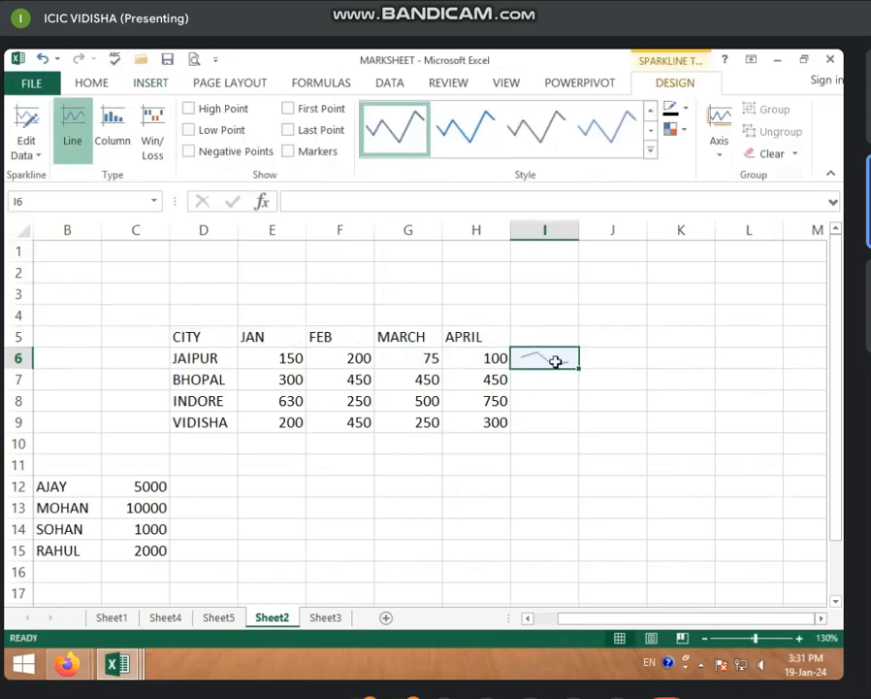
# - Enlarge the worksheet view to 150% and compare the sparkline in I6 with Jaipur's JAN, FEB and MARCH values
pyautogui.click(800, 638)
pyautogui.click(801, 637)
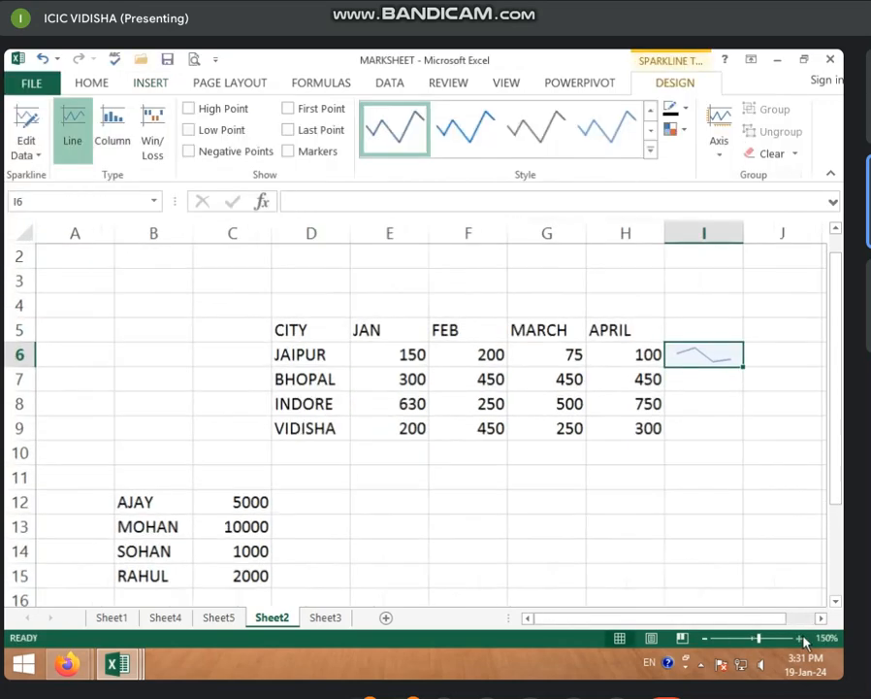
pyautogui.click(736, 377)
pyautogui.click(715, 354)
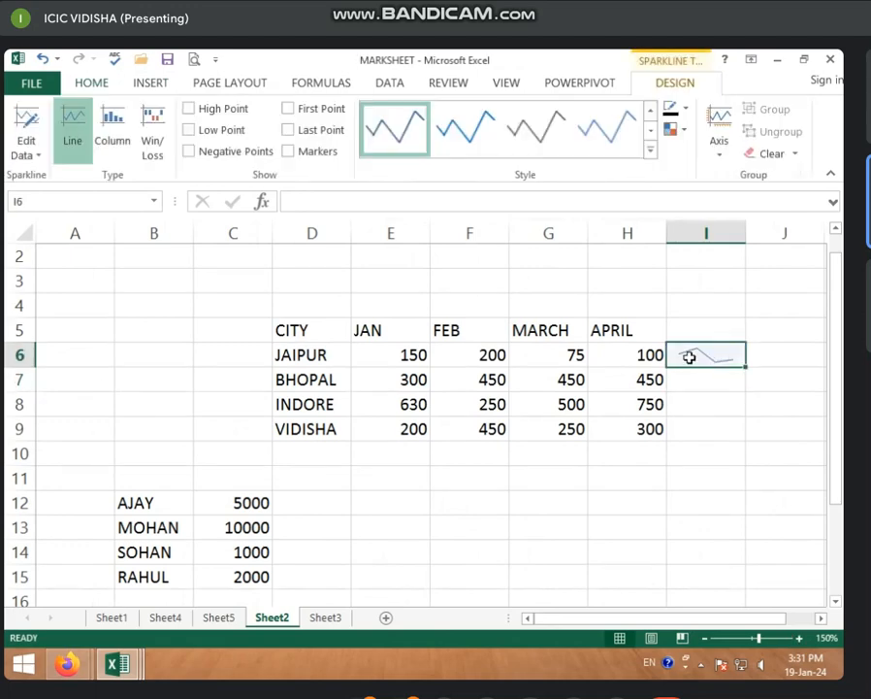
pyautogui.click(402, 356)
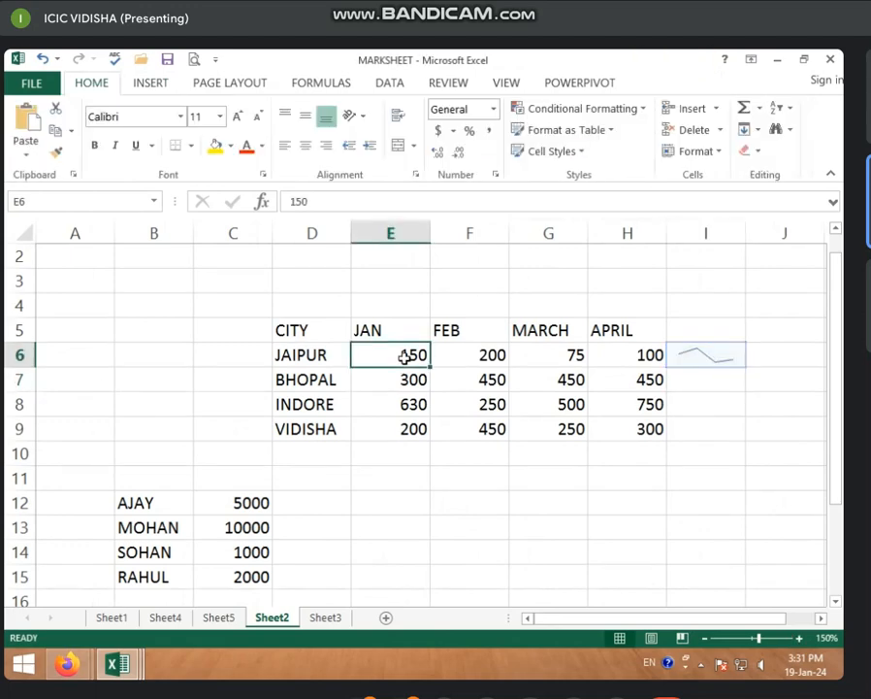
pyautogui.click(470, 357)
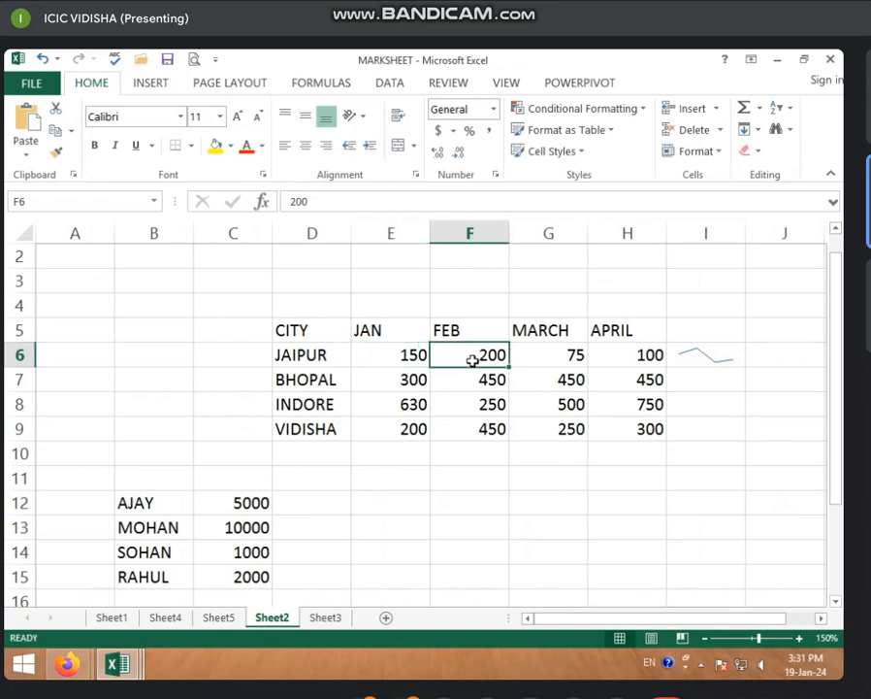
pyautogui.click(548, 359)
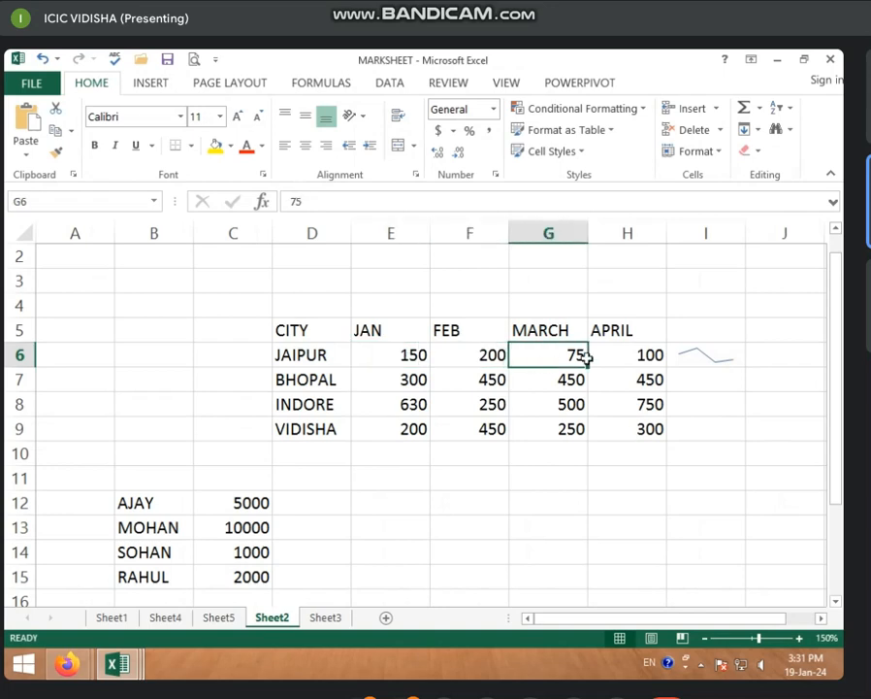
# - Set Jaipur's APRIL value in H6 to 500
pyautogui.click(627, 355)
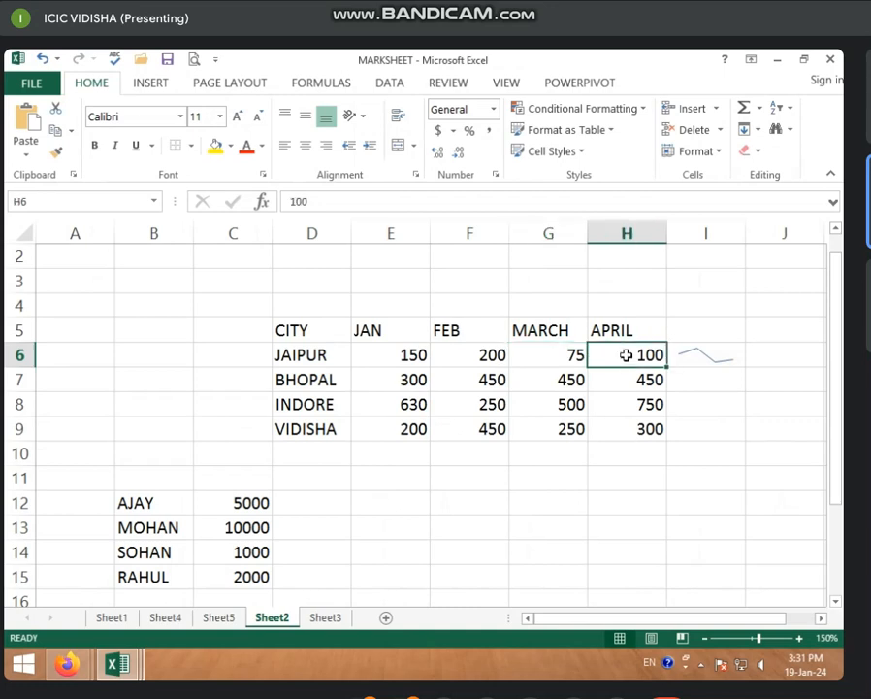
pyautogui.write('500')
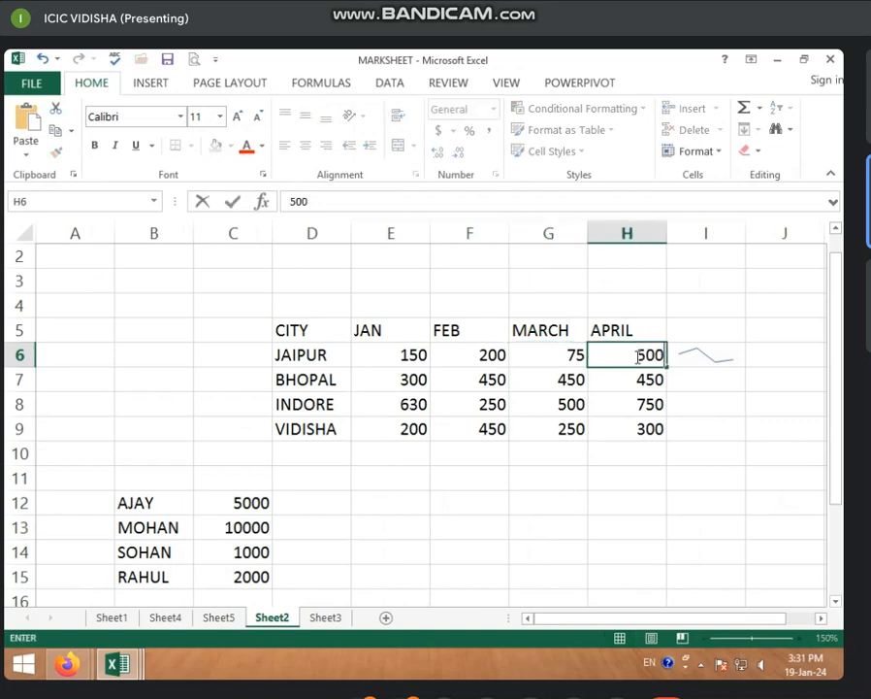
pyautogui.press('Return')
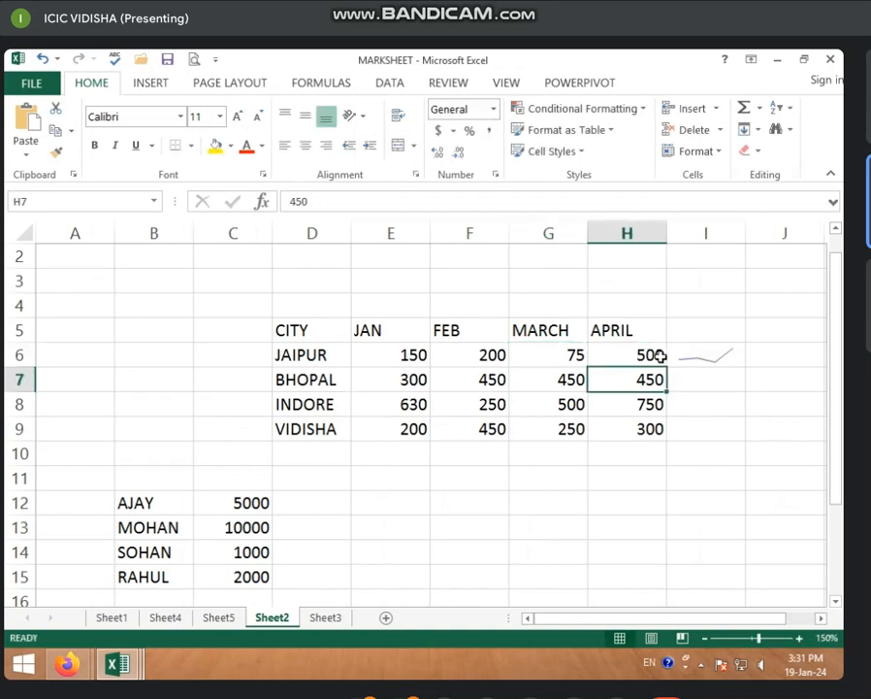
# - Replace the line sparkline in I6 with a column sparkline based on the data range E6:H6
pyautogui.click(692, 361)
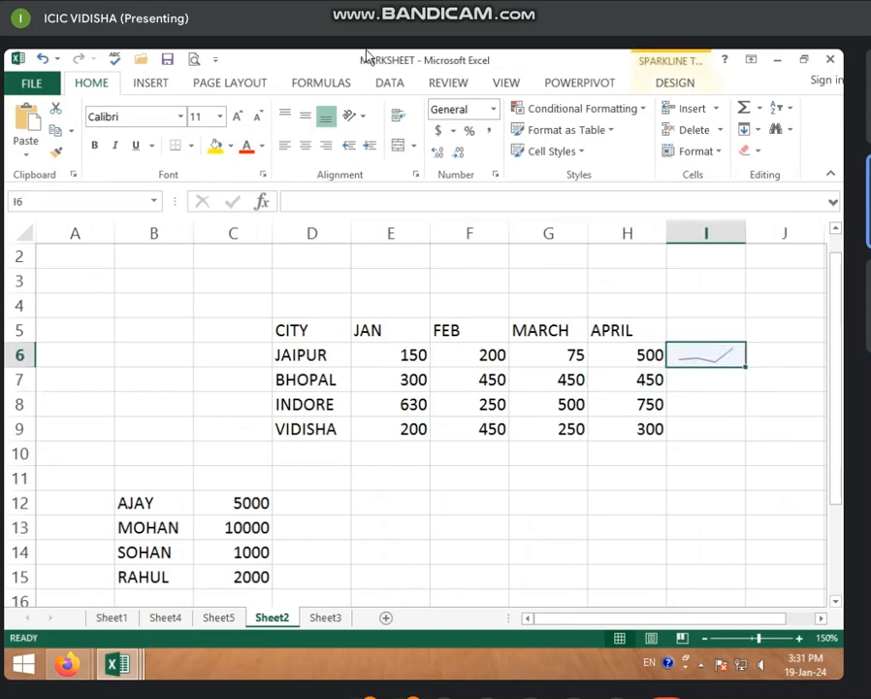
pyautogui.click(157, 83)
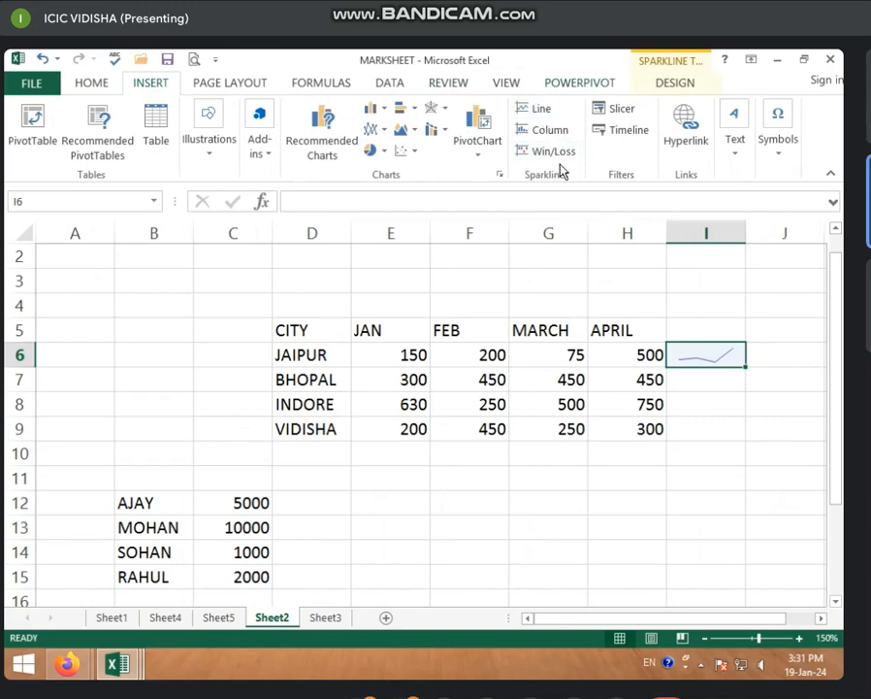
pyautogui.click(550, 131)
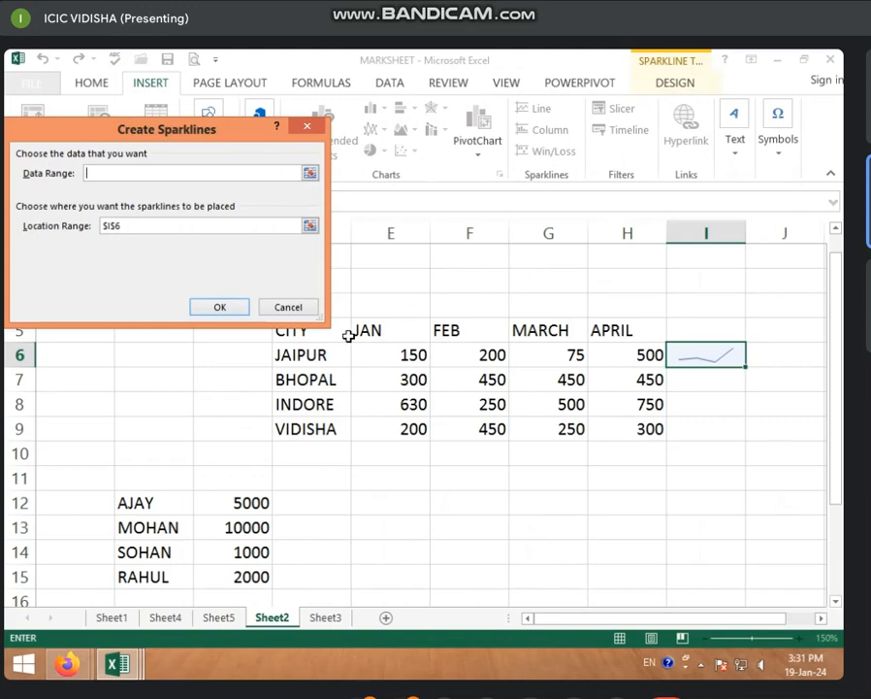
pyautogui.moveTo(394, 355); pyautogui.dragTo(645, 356)
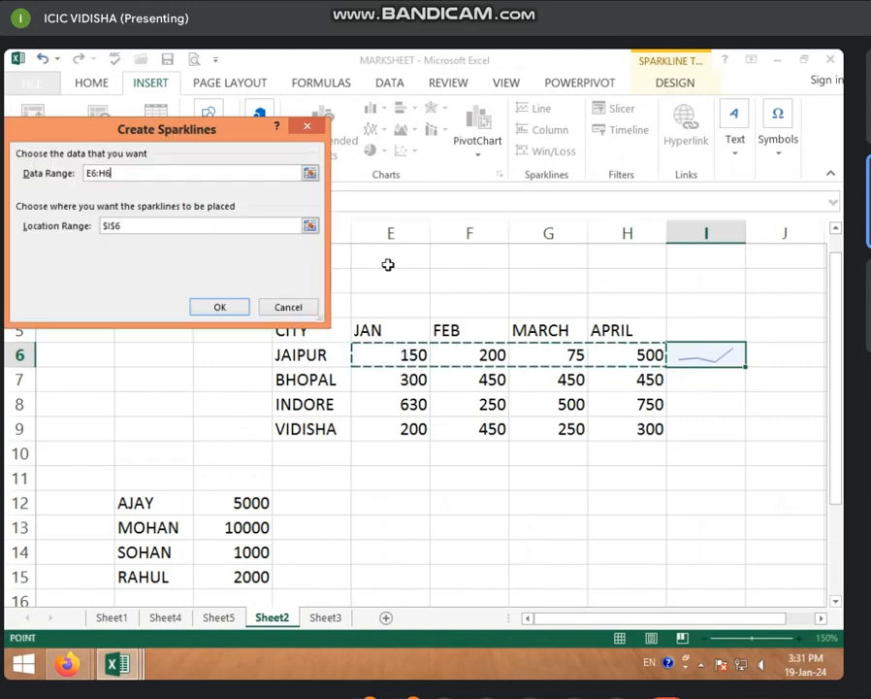
pyautogui.click(220, 306)
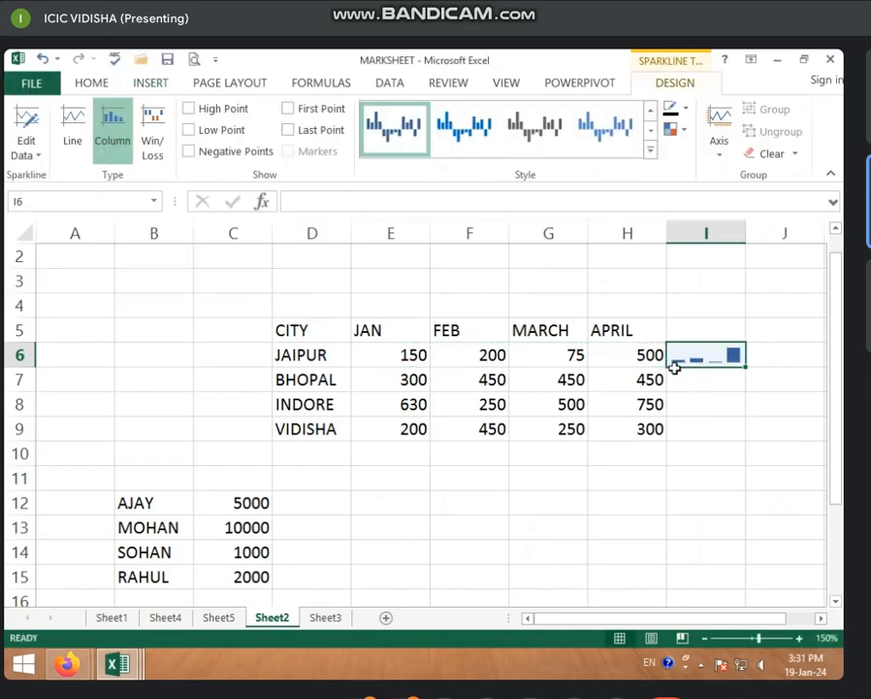
# - Set Jaipur's JAN value to 200 and its FEB value to 20
pyautogui.click(413, 354)
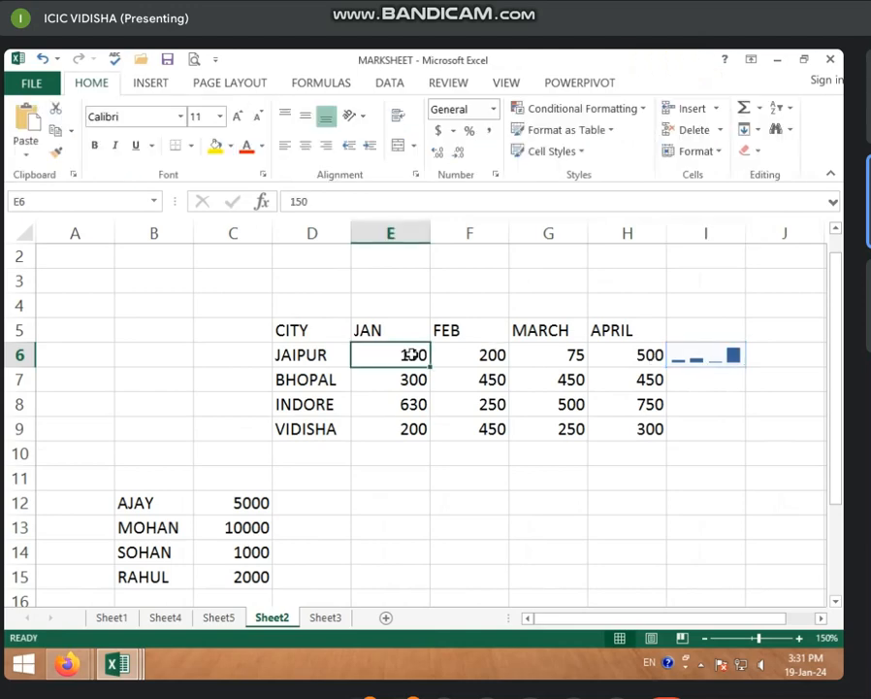
pyautogui.write('200')
pyautogui.click(445, 385)
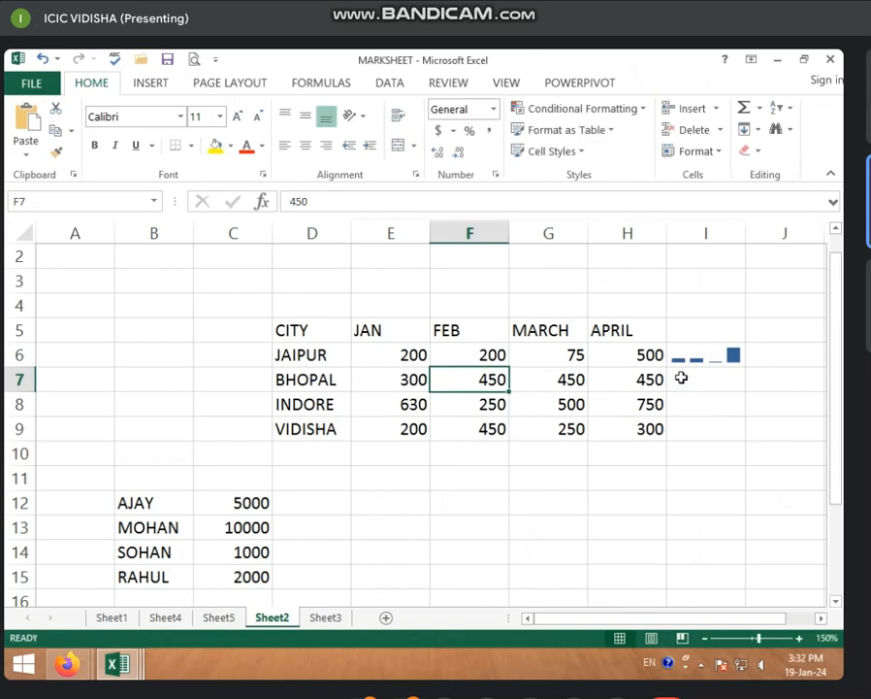
pyautogui.click(464, 353)
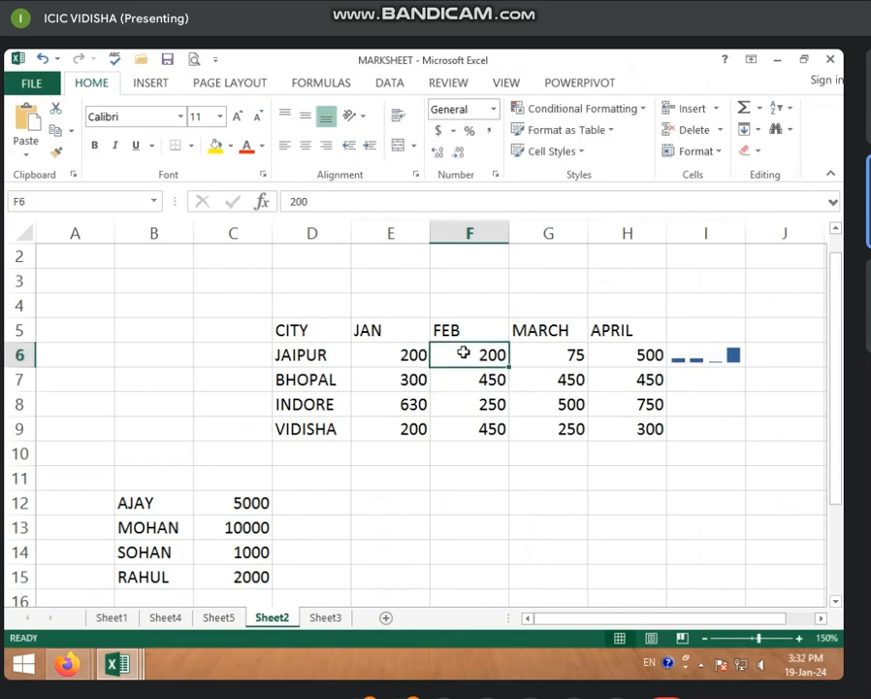
pyautogui.write('20')
pyautogui.click(464, 400)
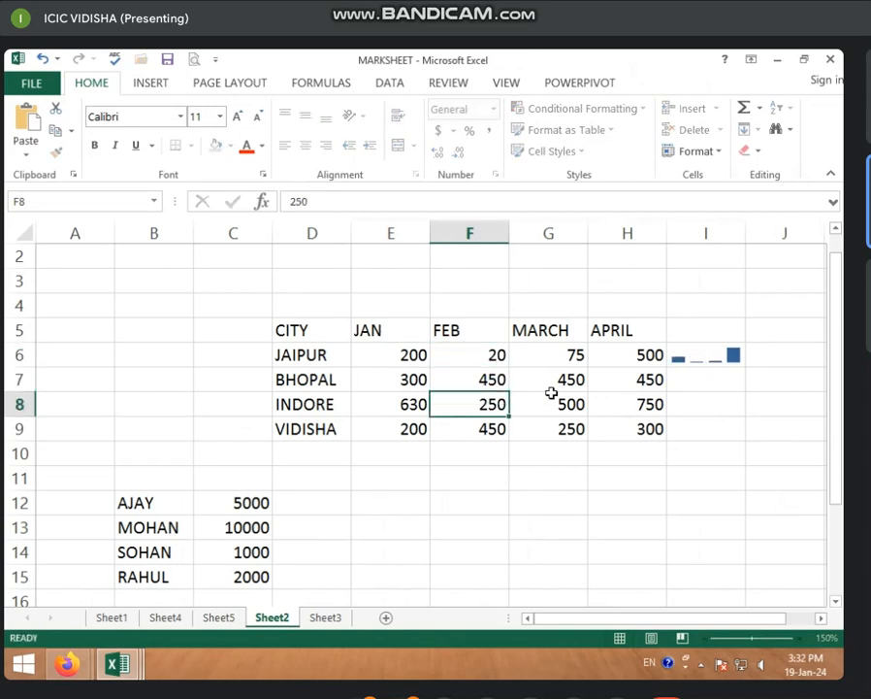
# - Increase the height of row 6 to about double so the column sparkline in I6 is larger
pyautogui.click(701, 357)
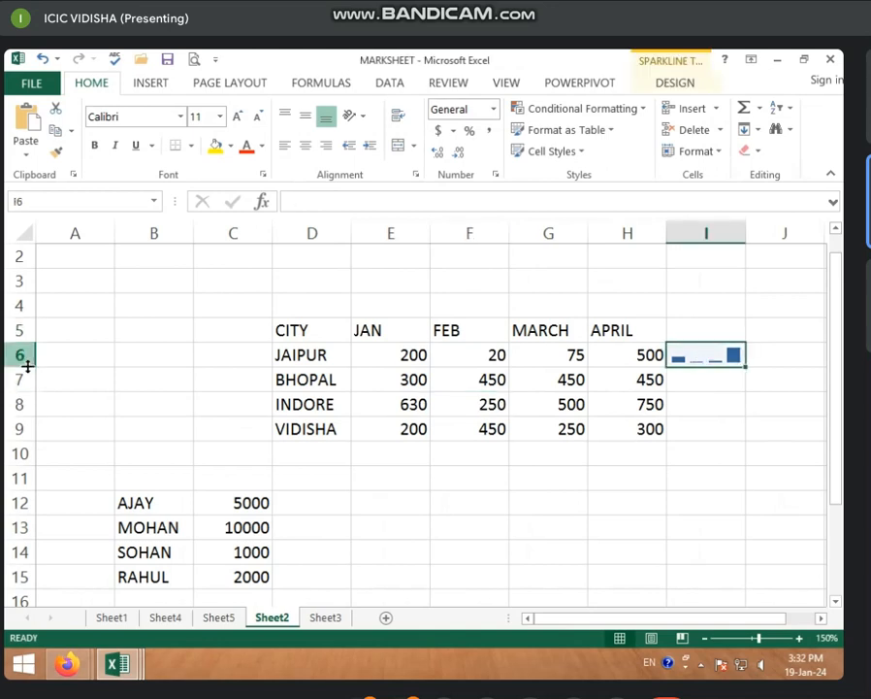
pyautogui.moveTo(27, 366); pyautogui.dragTo(28, 388)
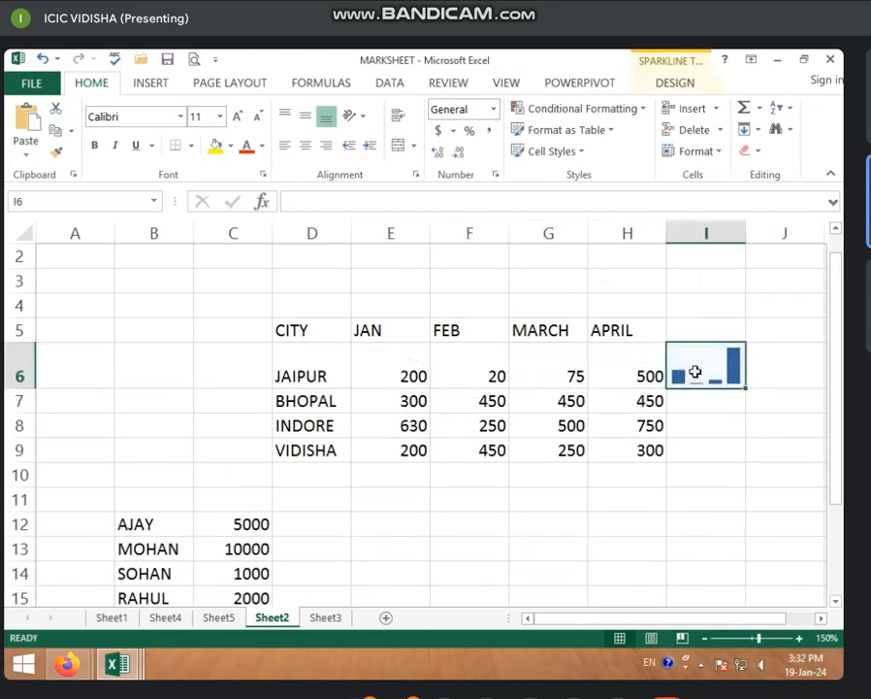
# - Start inserting another sparkline for cell I6
pyautogui.click(149, 83)
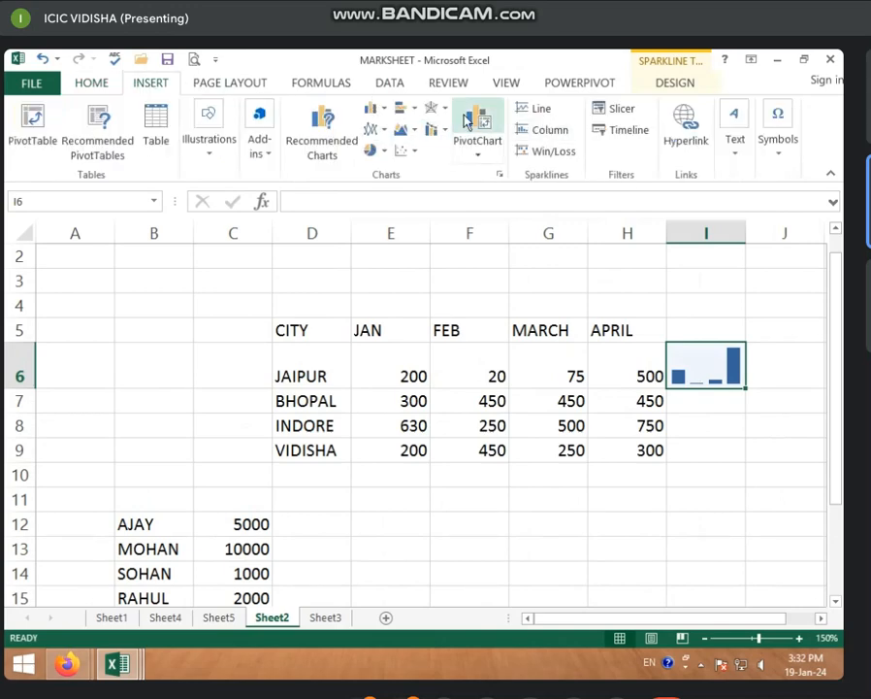